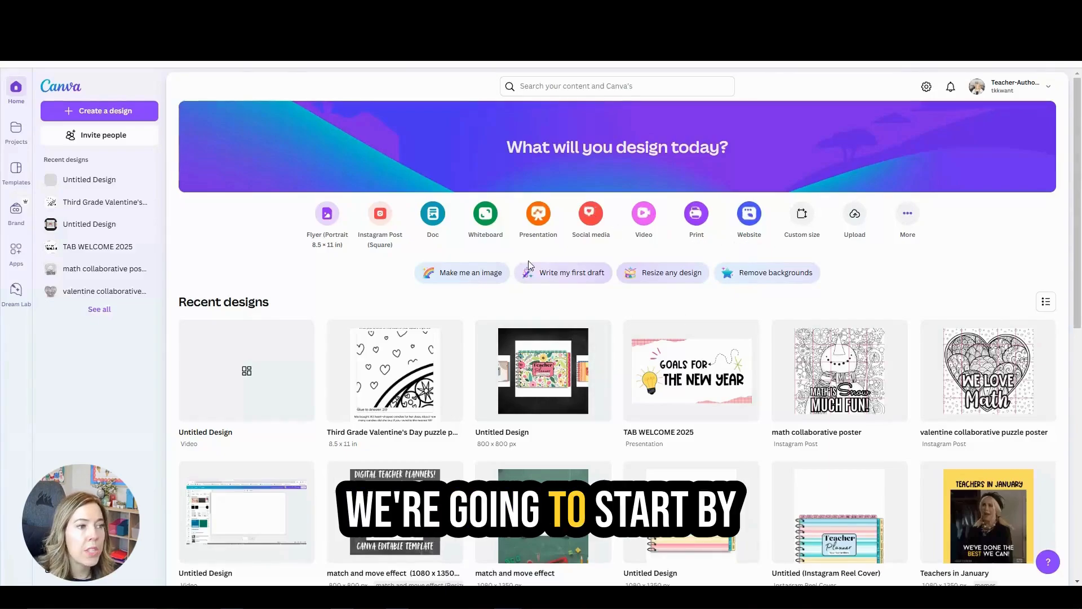
# - Start a blank Presentation design from the Canva home page
pyautogui.click(551, 211)
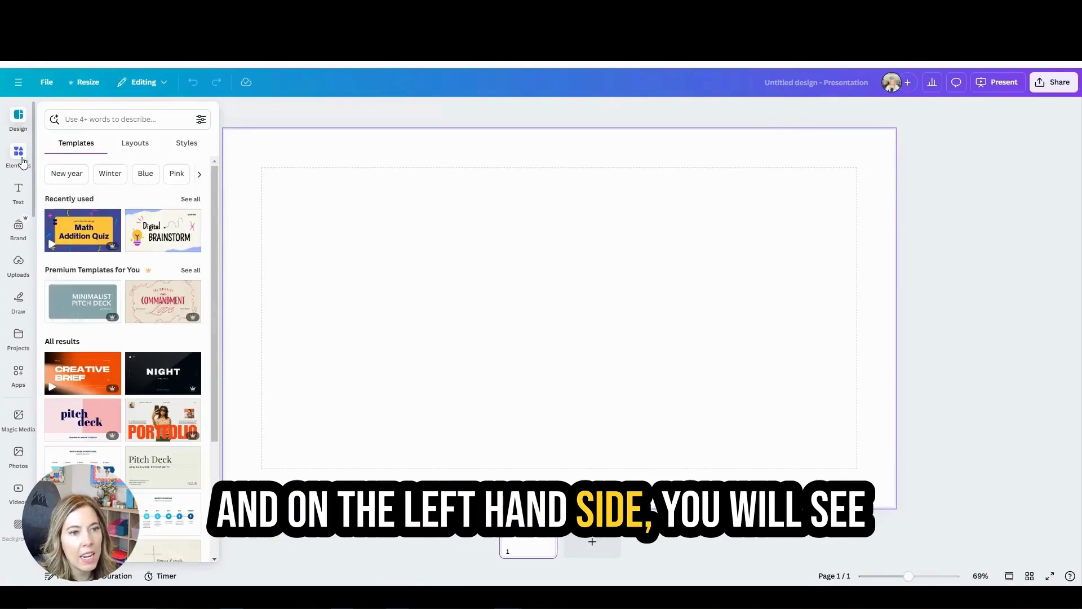
# - Add the yes-or-no quiz template from Elements' Polls & Quizzes collection to the slide
pyautogui.click(22, 163)
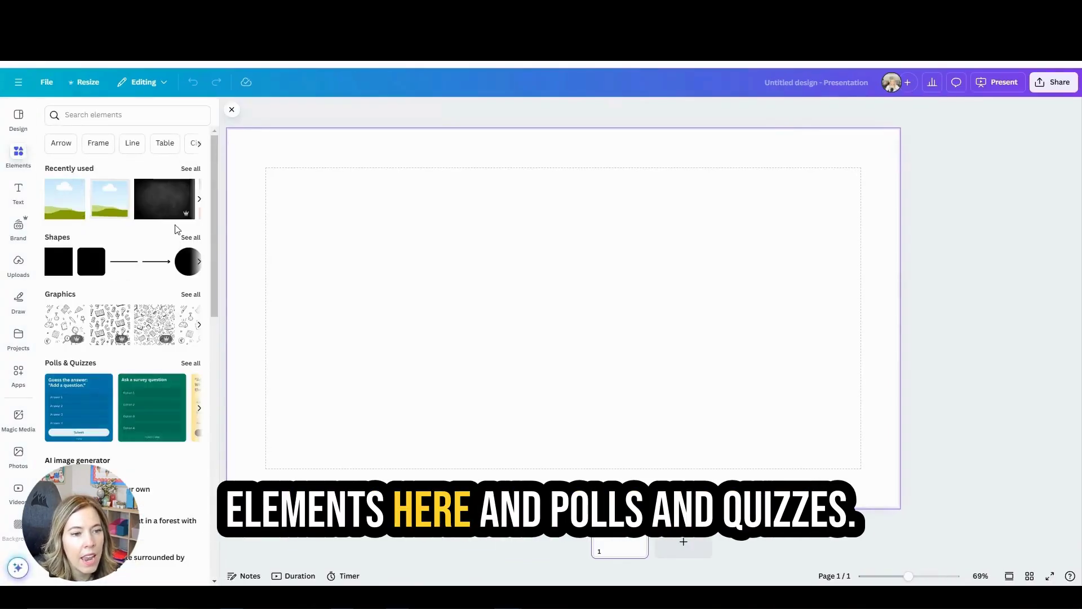
pyautogui.scroll(-2, 169, 281)
pyautogui.click(190, 250)
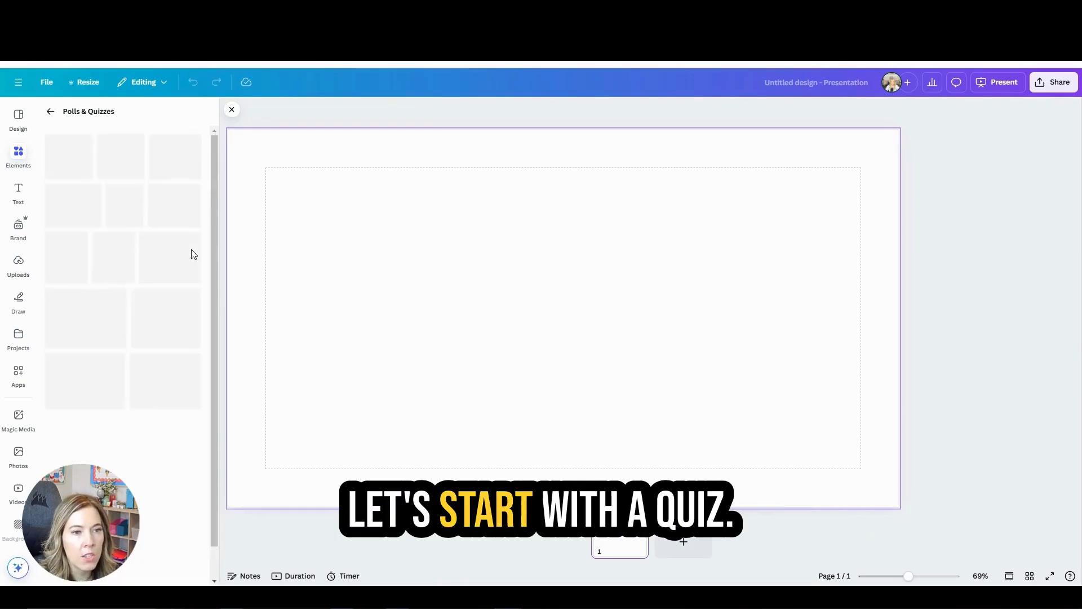
pyautogui.click(186, 139)
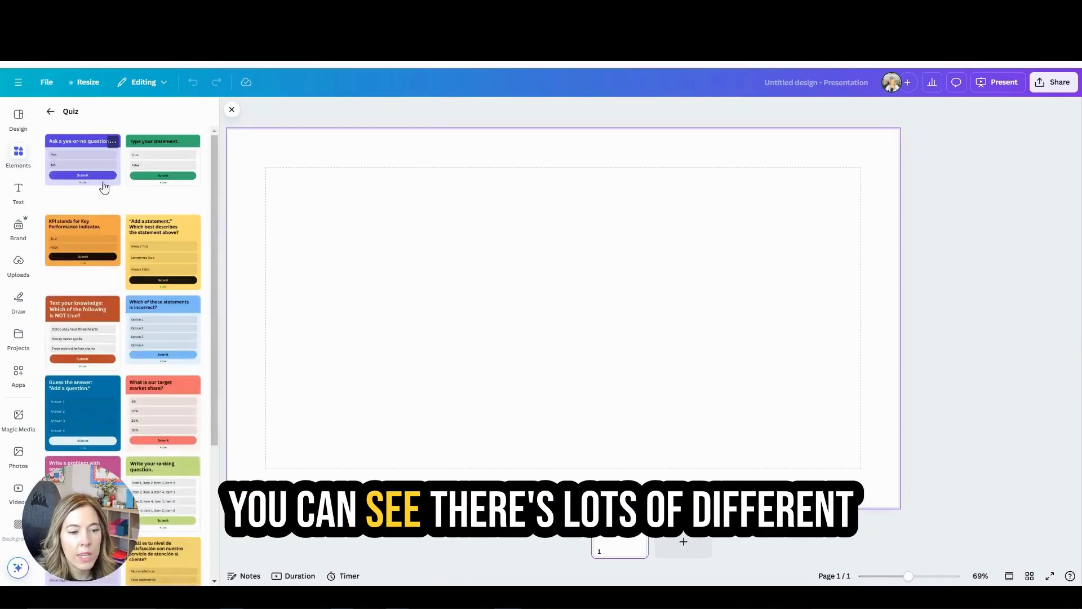
pyautogui.scroll(-5, 98, 225)
pyautogui.scroll(4, 125, 282)
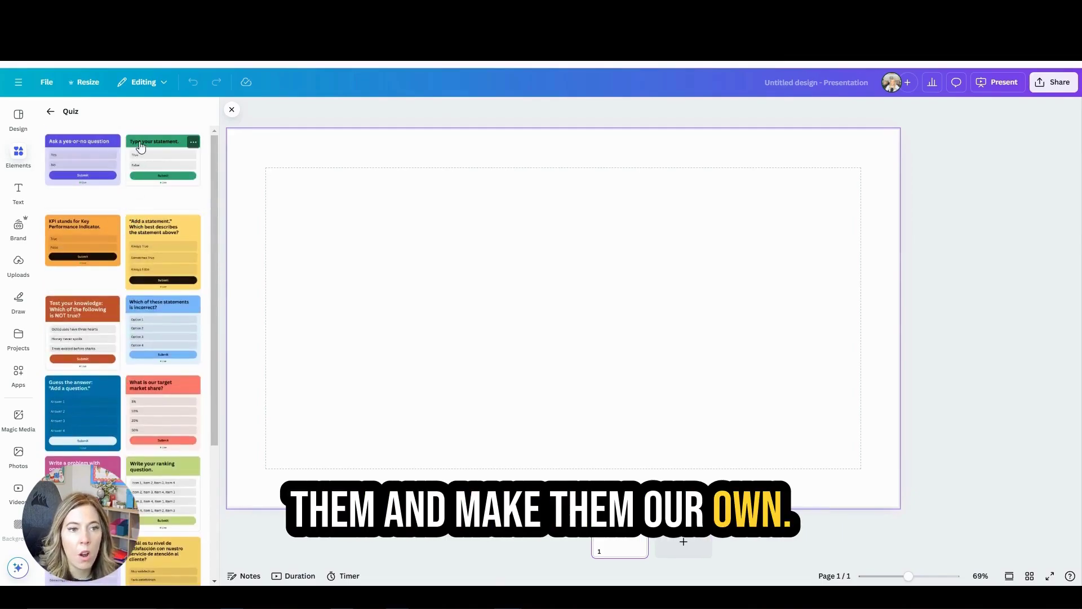
pyautogui.click(112, 142)
pyautogui.click(81, 150)
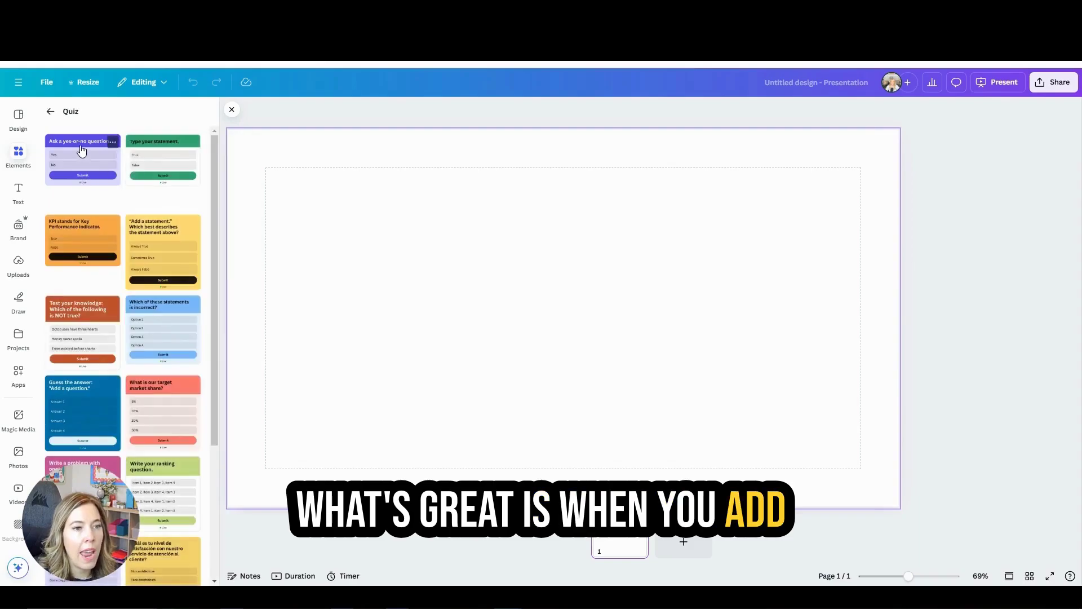
pyautogui.click(81, 149)
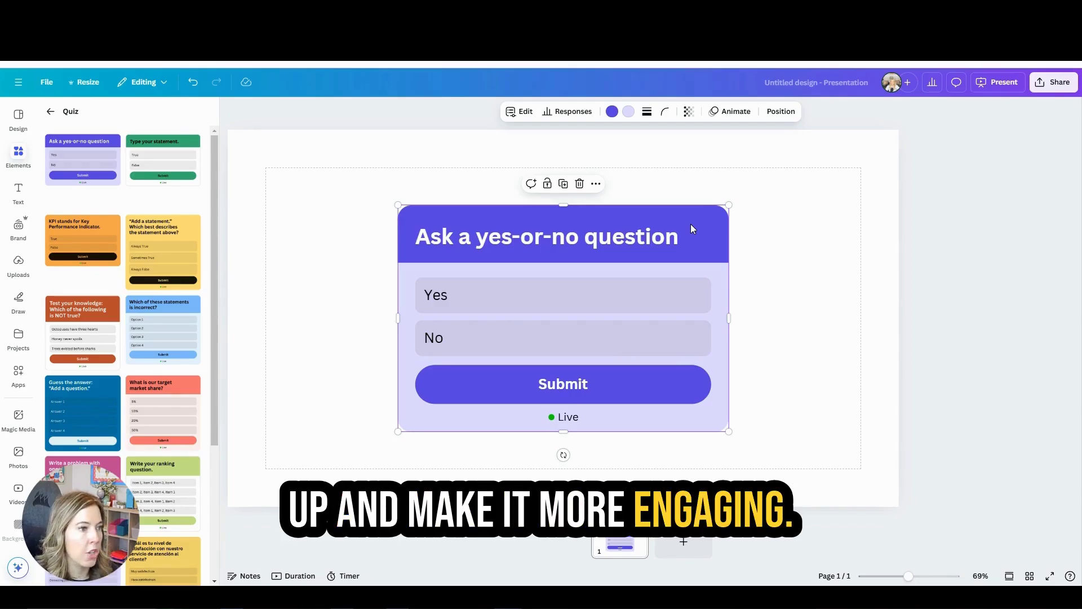
# - Delete the yes-or-no quiz and close the Quiz panel, leaving the slide blank
pyautogui.press('Delete')
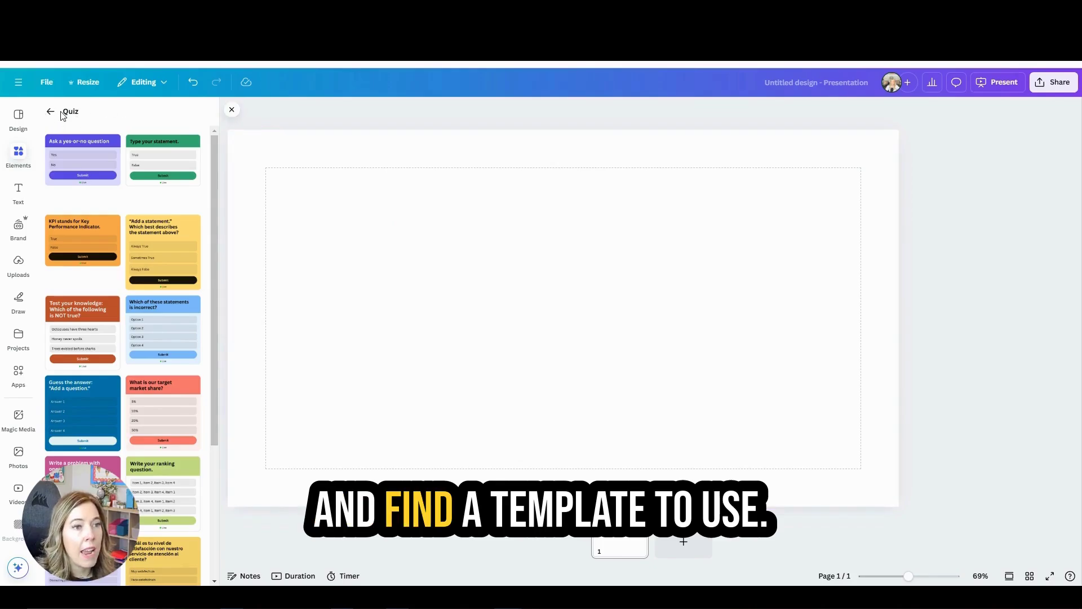
pyautogui.click(233, 108)
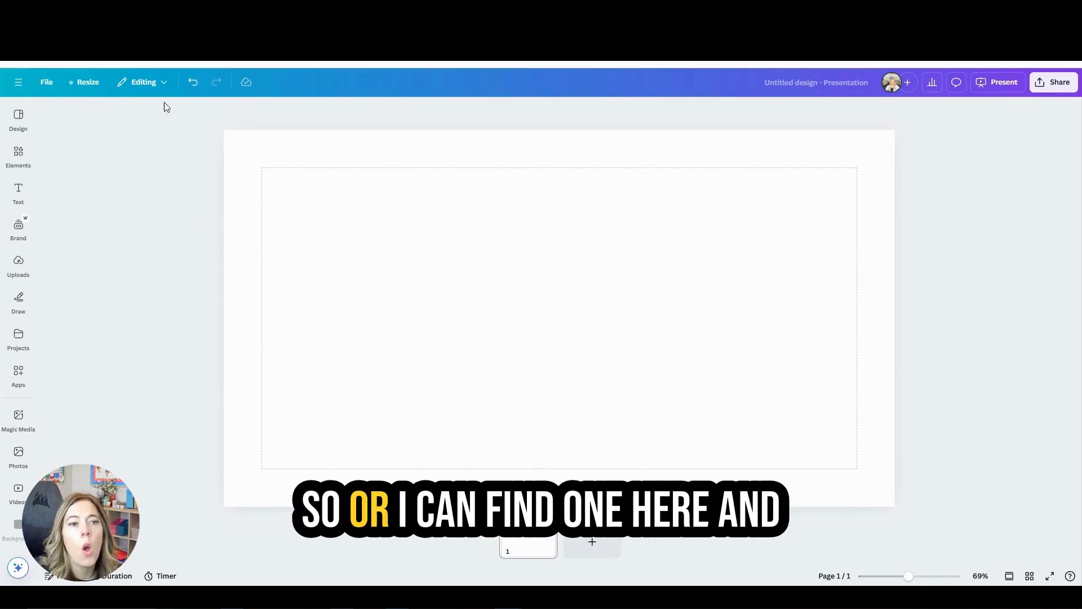
pyautogui.click(21, 130)
# - Search templates for 'addition' and apply all 25 pages of Math Addition Quiz
pyautogui.click(110, 115)
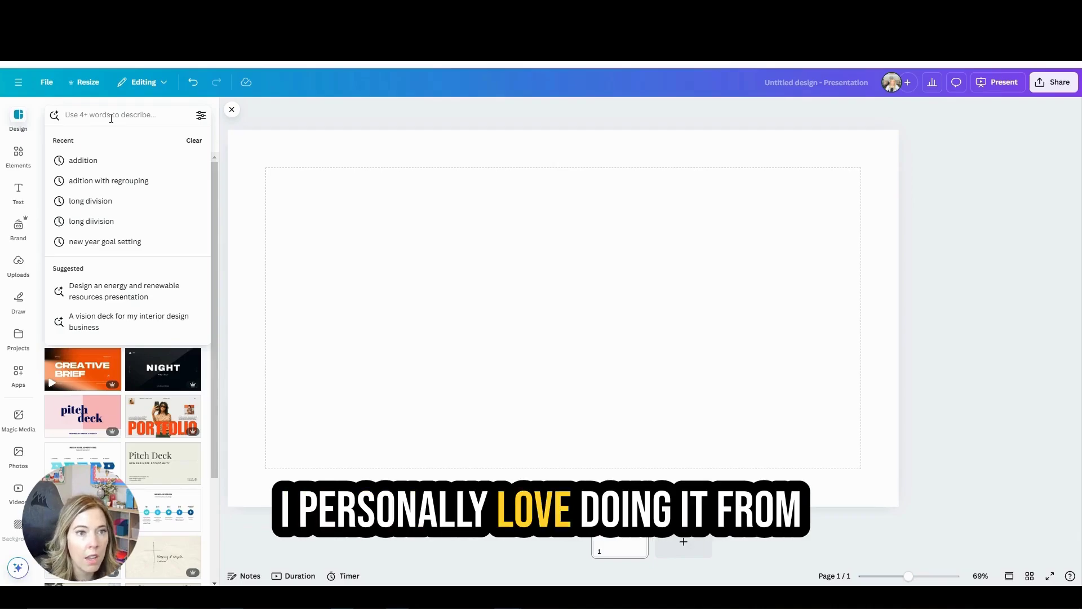
pyautogui.write('a')
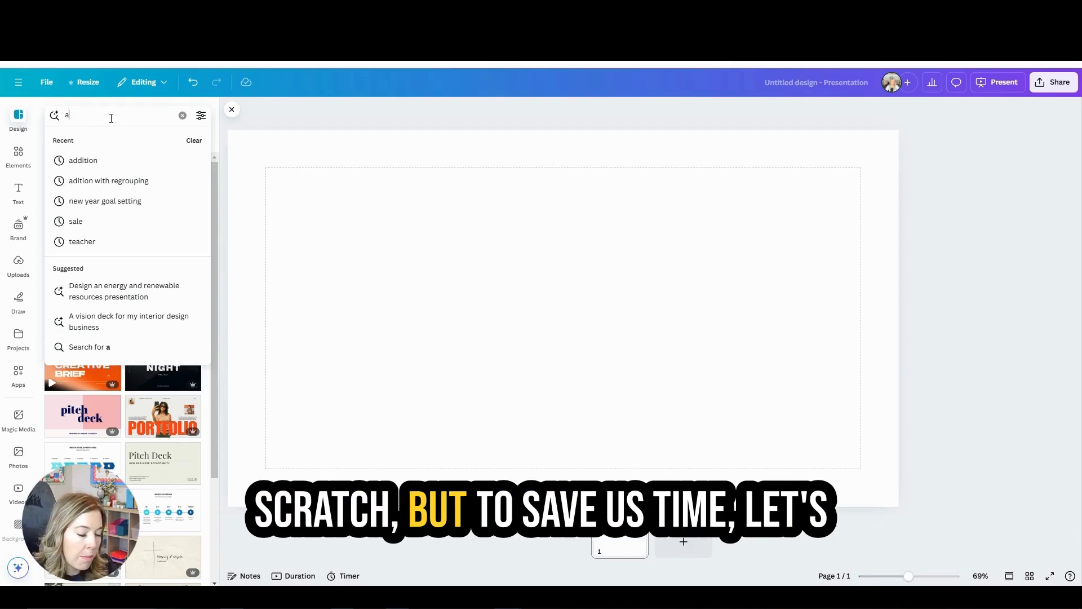
pyautogui.write('ddition')
pyautogui.press('Return')
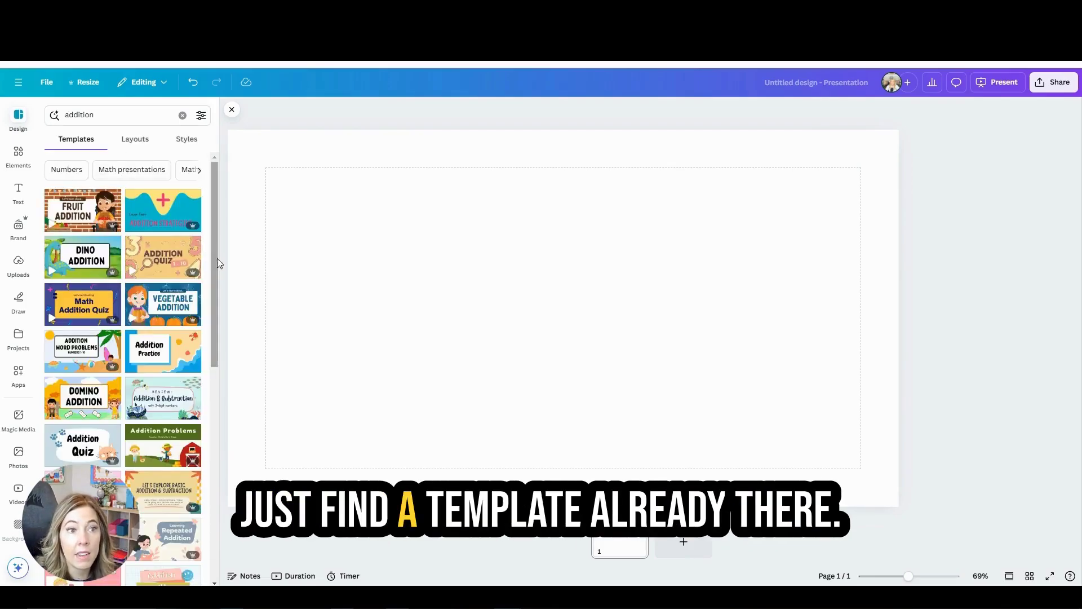
pyautogui.click(89, 306)
pyautogui.click(120, 236)
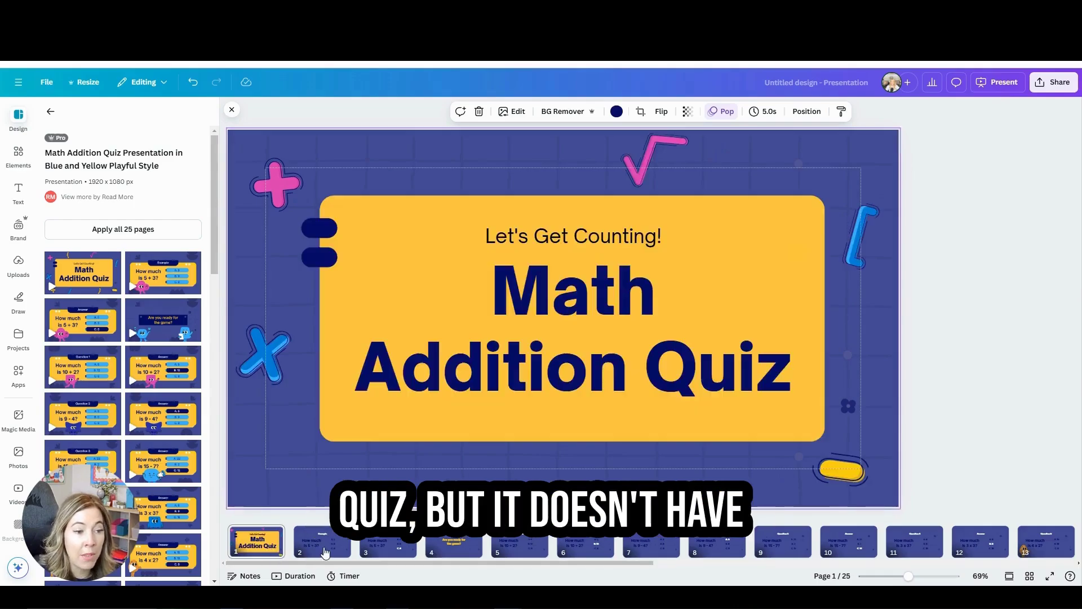
# - On page 2, delete the Example label and its navy header box
pyautogui.click(324, 545)
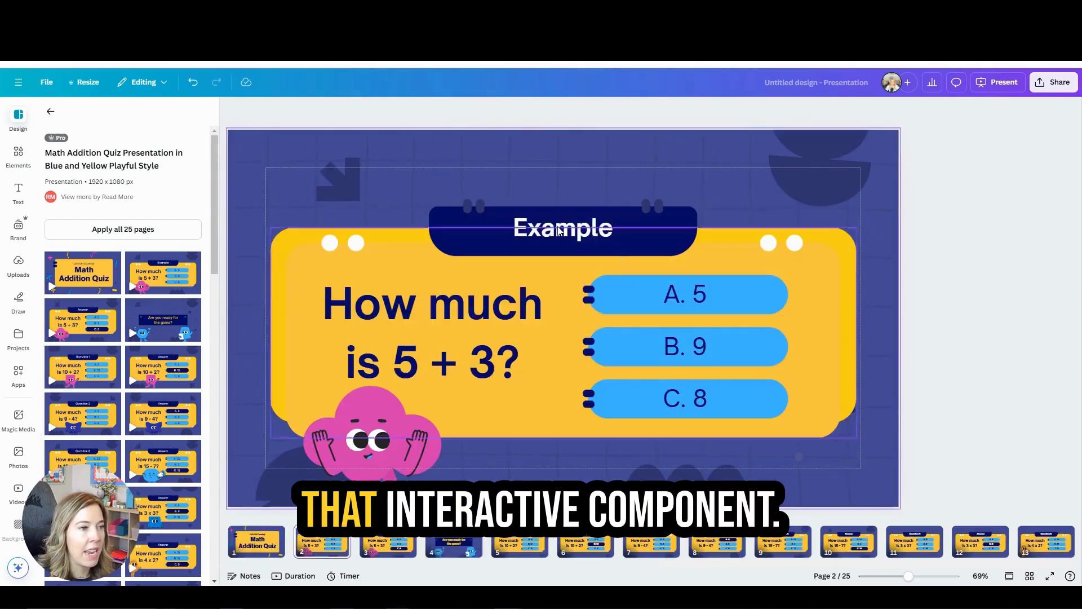
pyautogui.click(559, 230)
pyautogui.press('Delete')
pyautogui.click(557, 225)
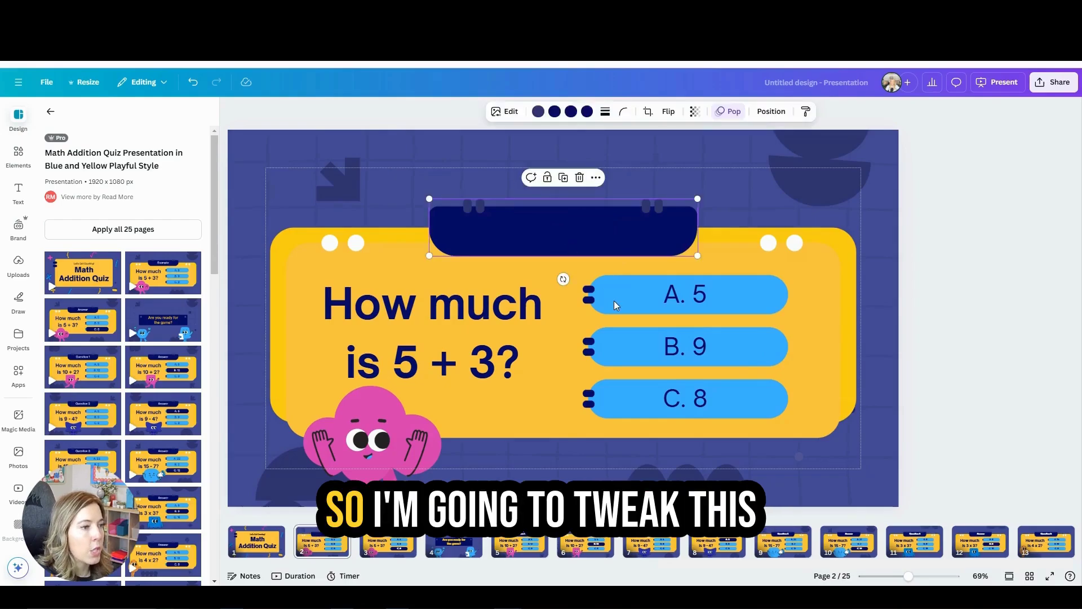
pyautogui.press('Delete')
# - Delete the A. 5, B. 9 and C. 8 answer pills from the slide
pyautogui.click(614, 298)
pyautogui.press('Delete')
pyautogui.click(695, 302)
pyautogui.press('Delete')
pyautogui.click(685, 346)
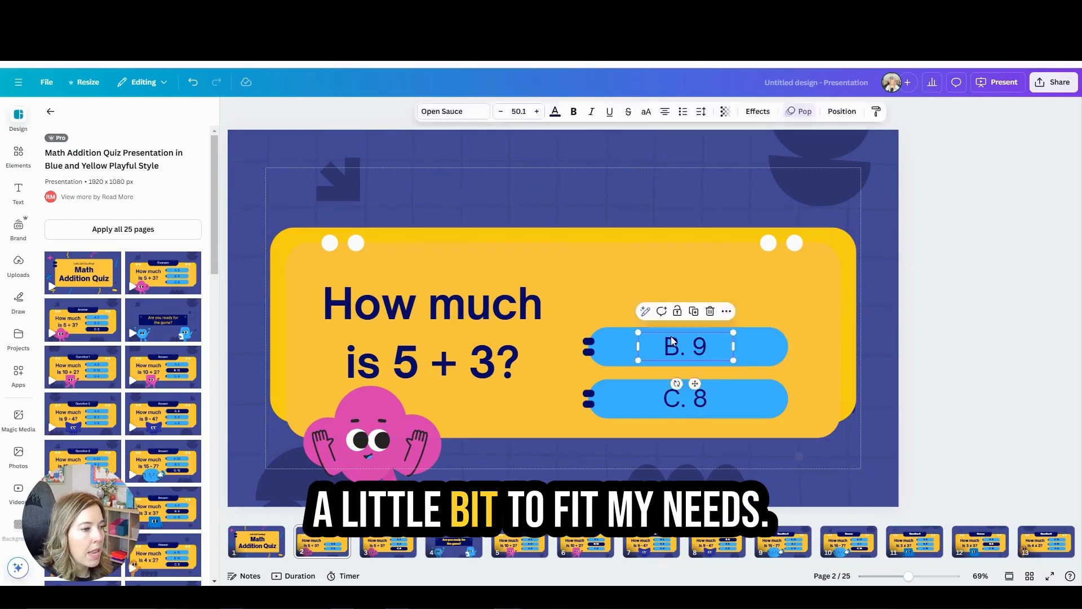
pyautogui.press('Delete')
pyautogui.click(668, 339)
pyautogui.press('Delete')
pyautogui.click(660, 398)
pyautogui.press('Delete')
pyautogui.click(658, 398)
pyautogui.press('Delete')
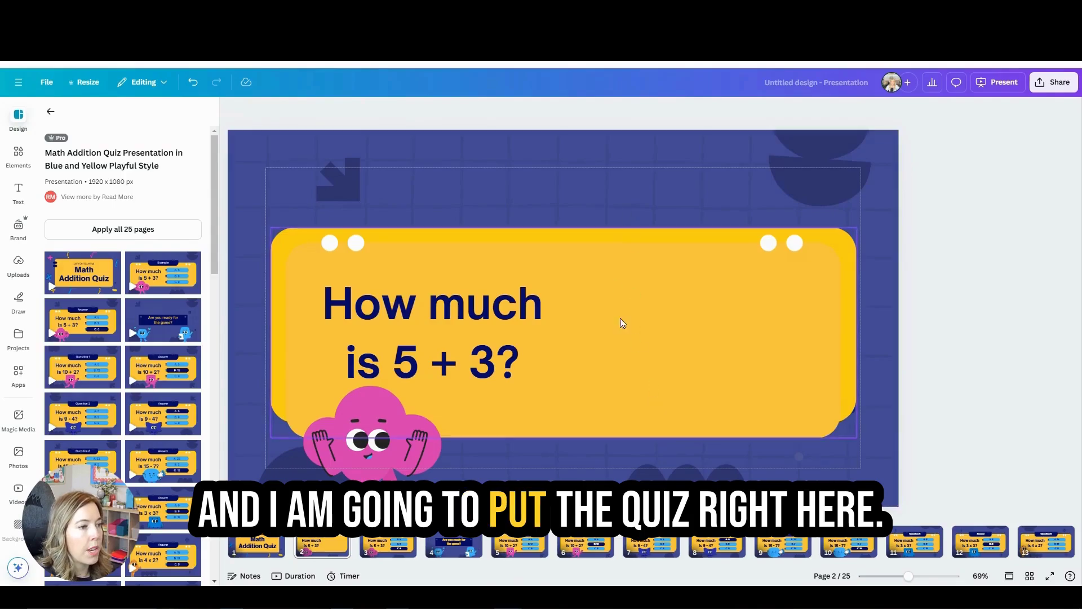
pyautogui.click(19, 154)
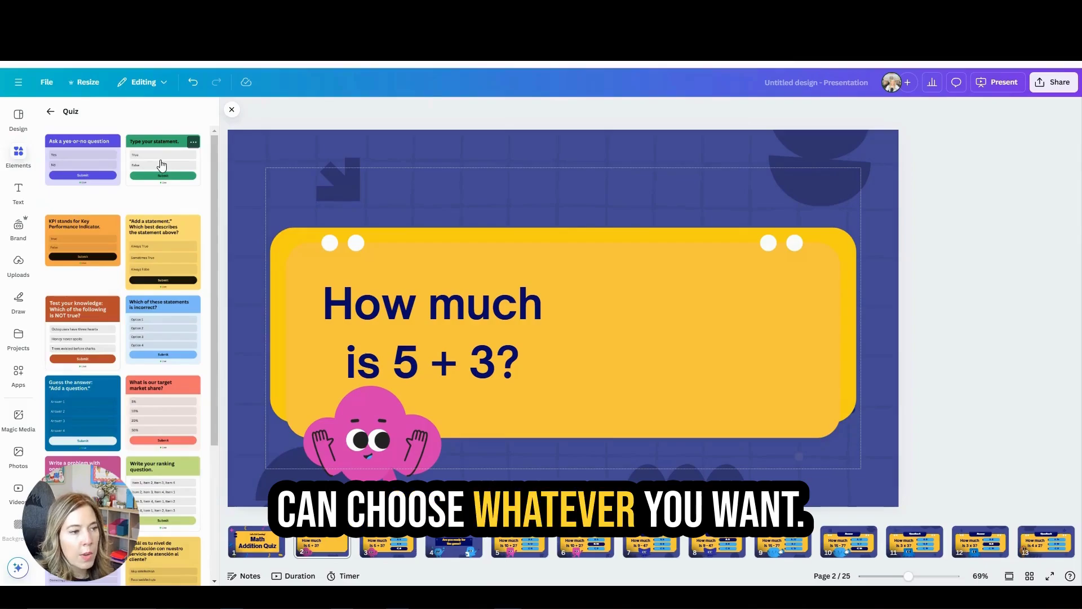
# - Add the 'Type your statement.' true/false quiz, recolour it pink, and place it on the card's right half
pyautogui.click(162, 165)
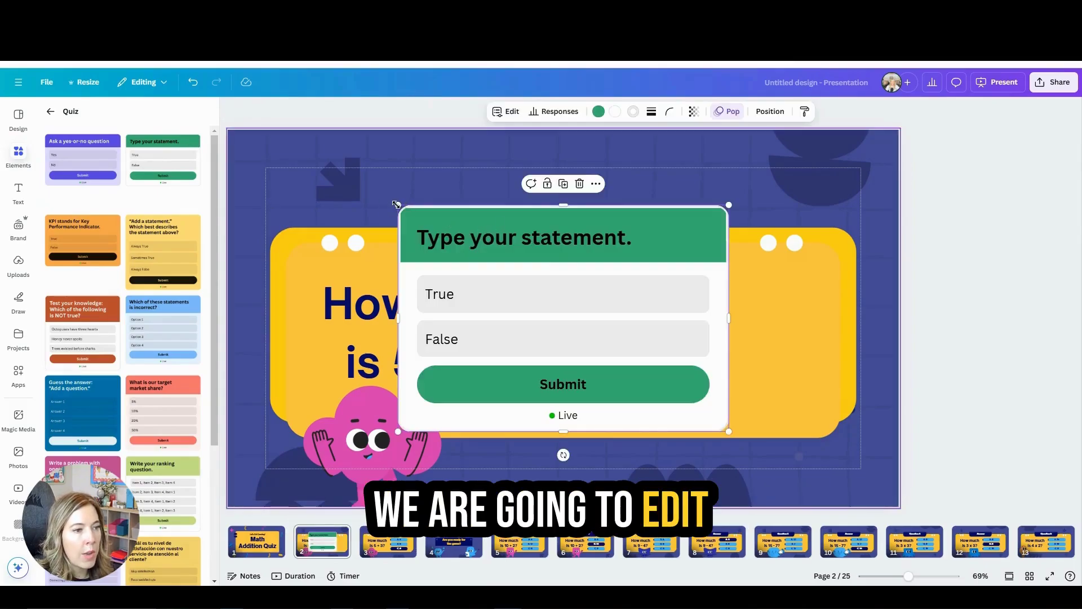
pyautogui.moveTo(398, 205); pyautogui.dragTo(585, 254)
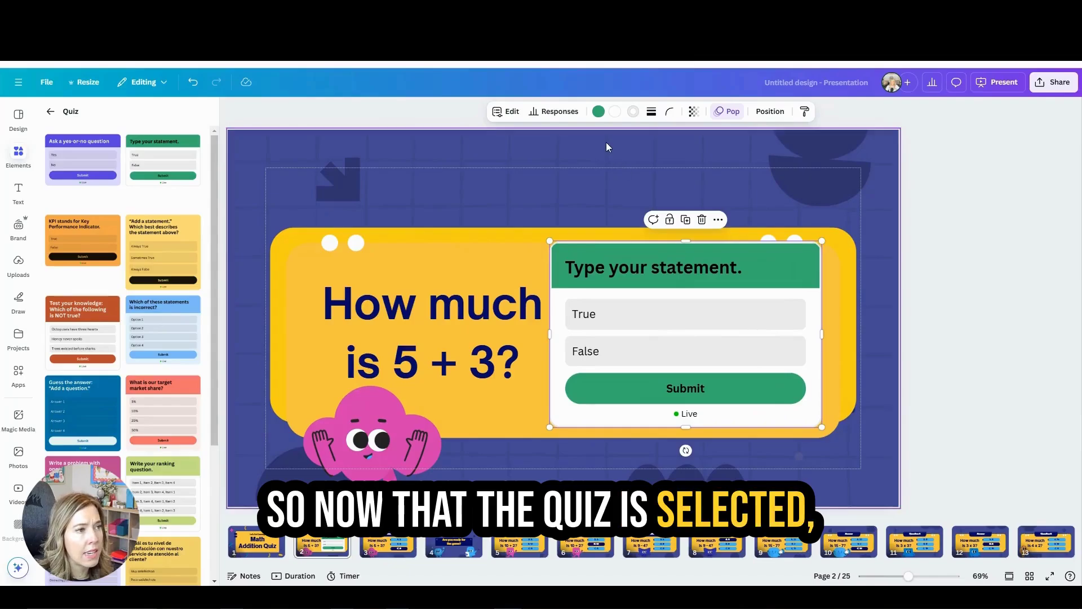
pyautogui.click(598, 112)
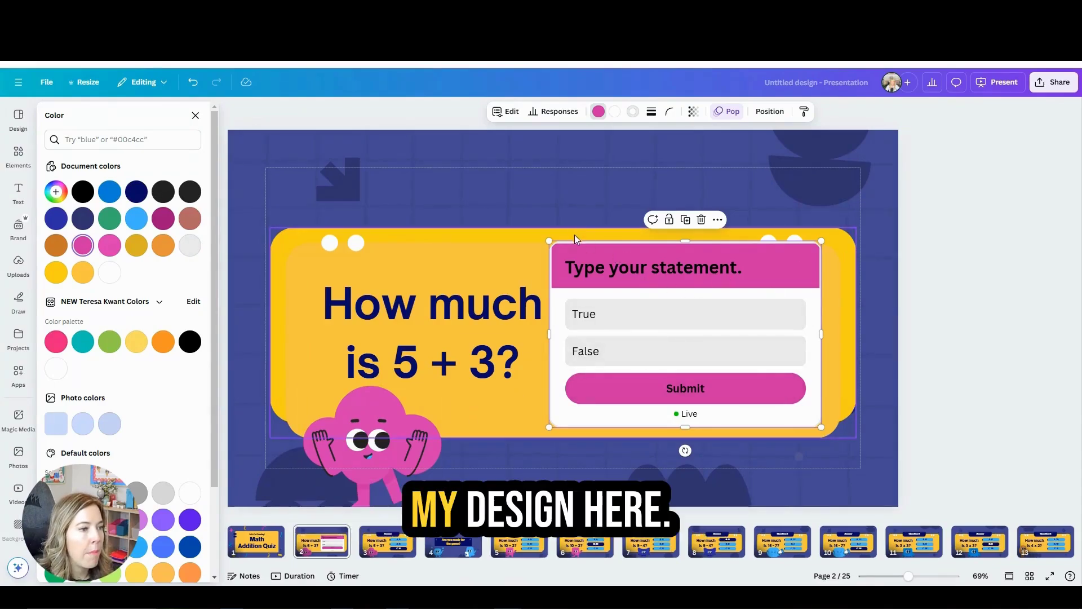
pyautogui.moveTo(575, 248); pyautogui.dragTo(587, 241)
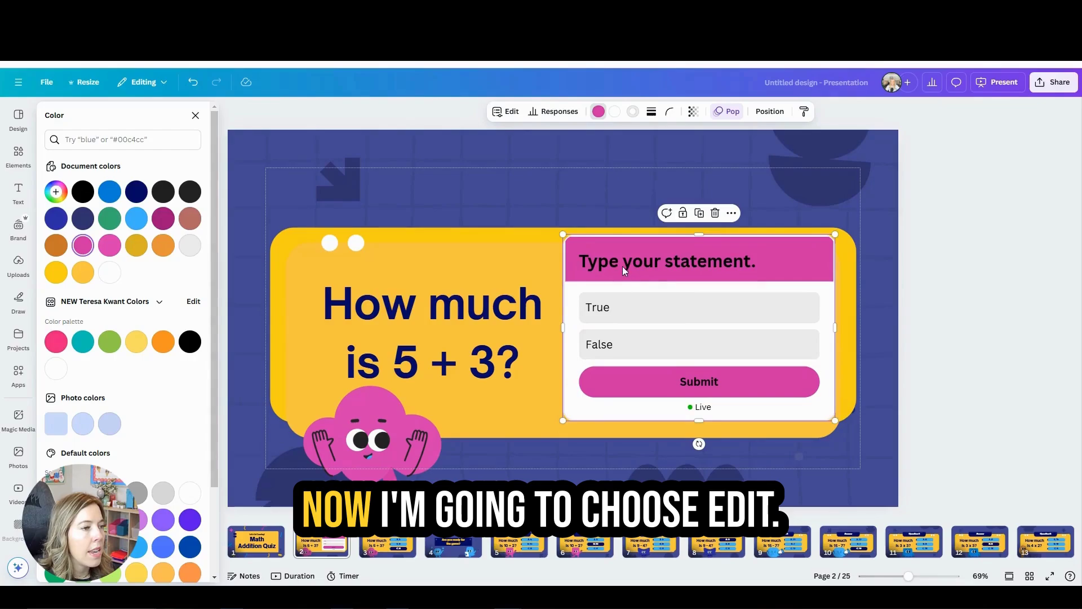
# - Hide the quiz header and replace the True/False answer options, entering 7
pyautogui.click(504, 112)
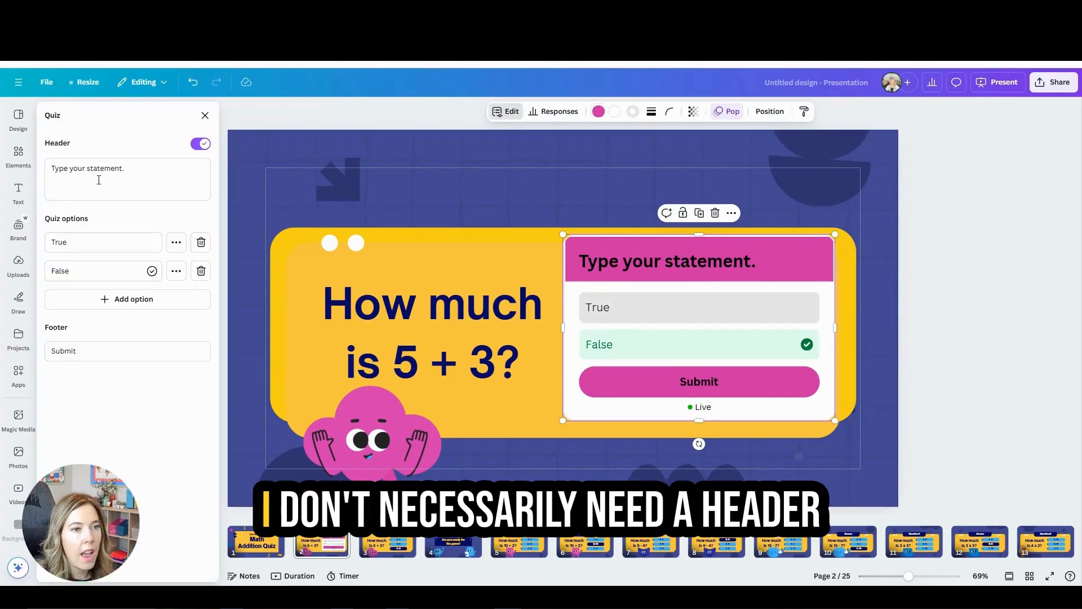
pyautogui.click(201, 143)
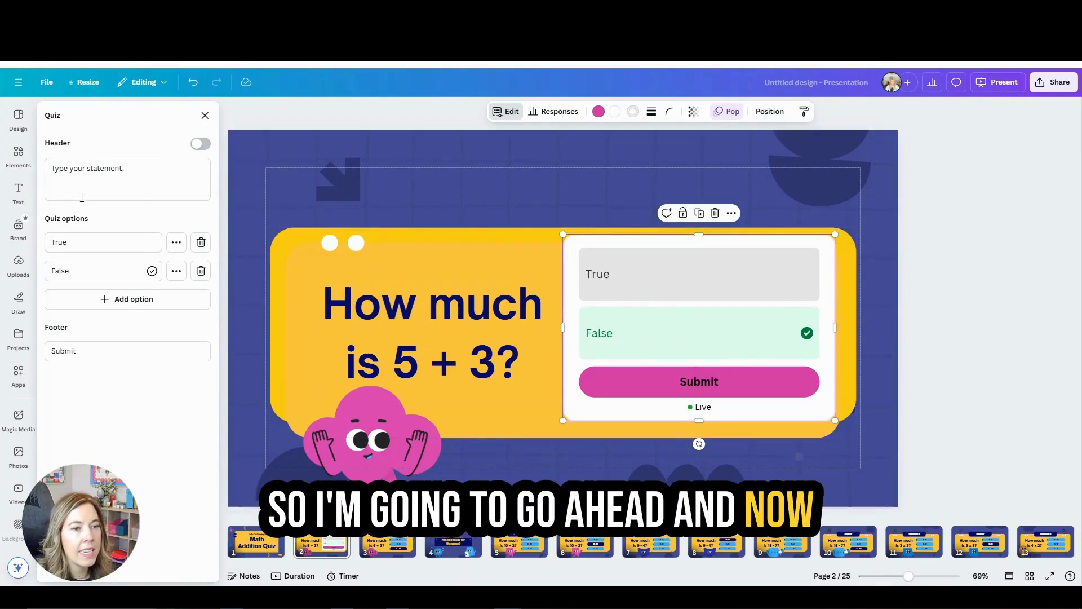
pyautogui.click(76, 245)
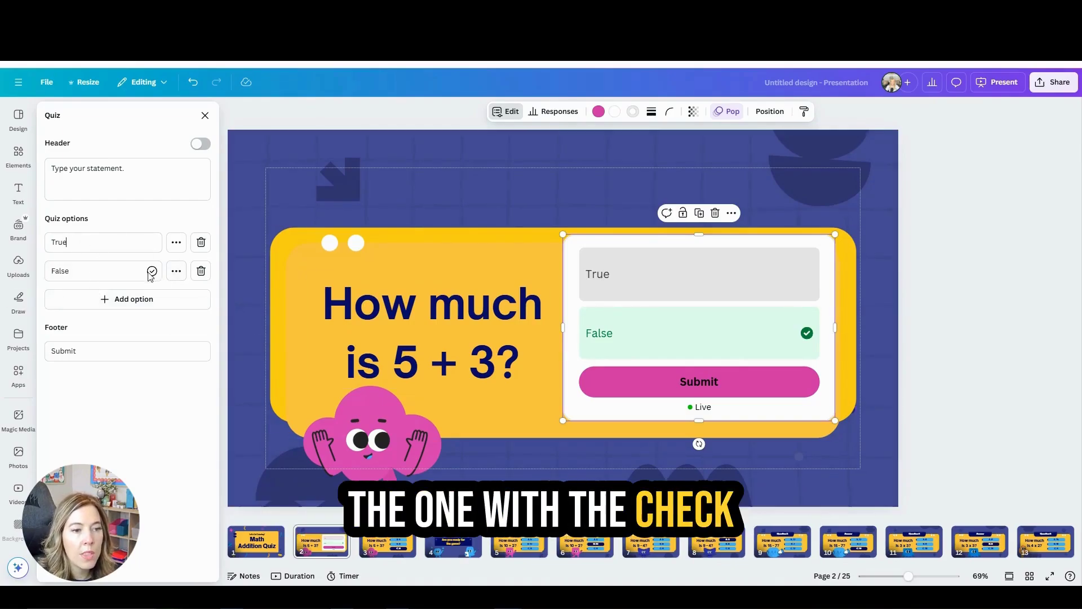
pyautogui.doubleClick(73, 279)
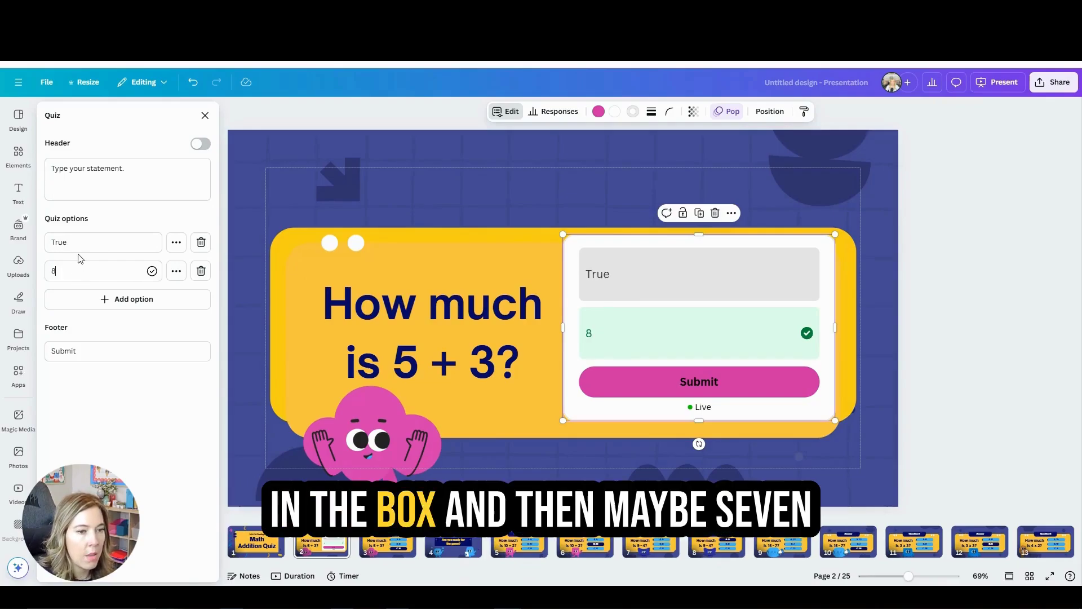
pyautogui.write('7')
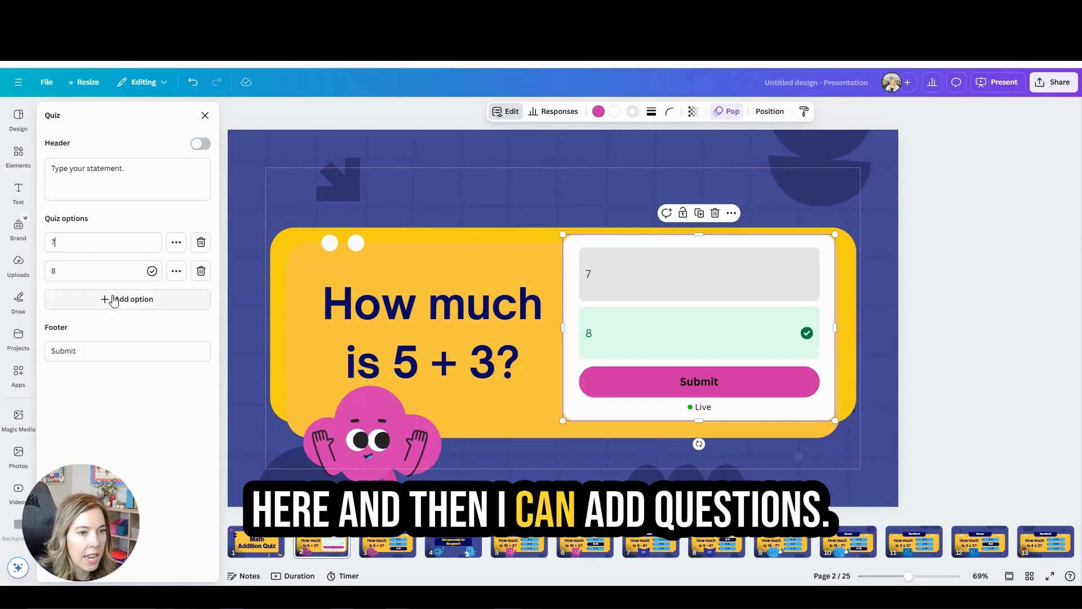
# - Add answer options 9 and 10 and shrink the quiz to fit the yellow card
pyautogui.click(109, 304)
pyautogui.write('9')
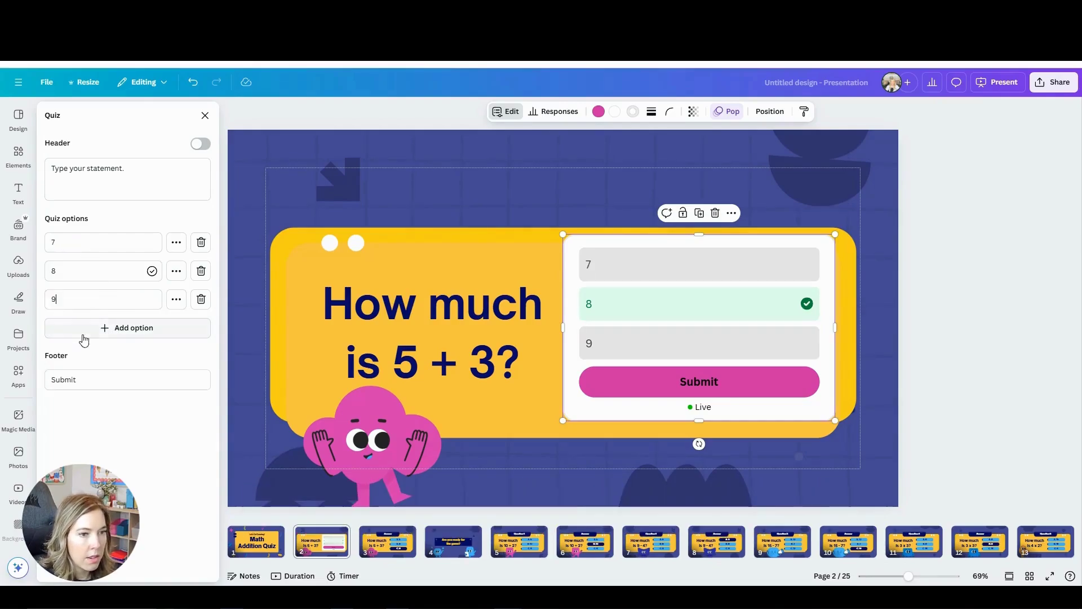
pyautogui.click(98, 328)
pyautogui.write('10')
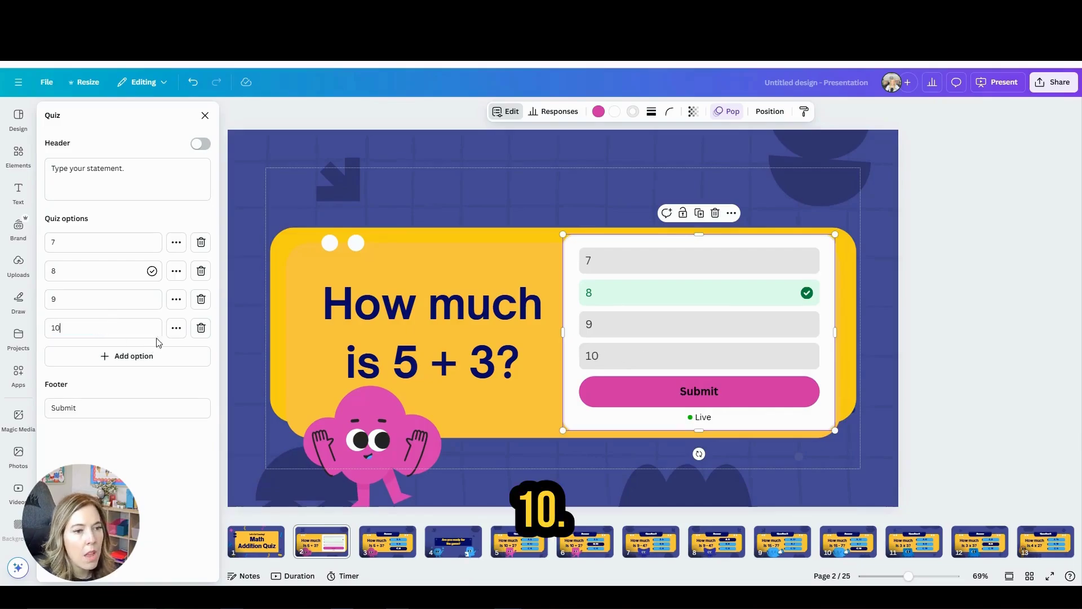
pyautogui.click(176, 330)
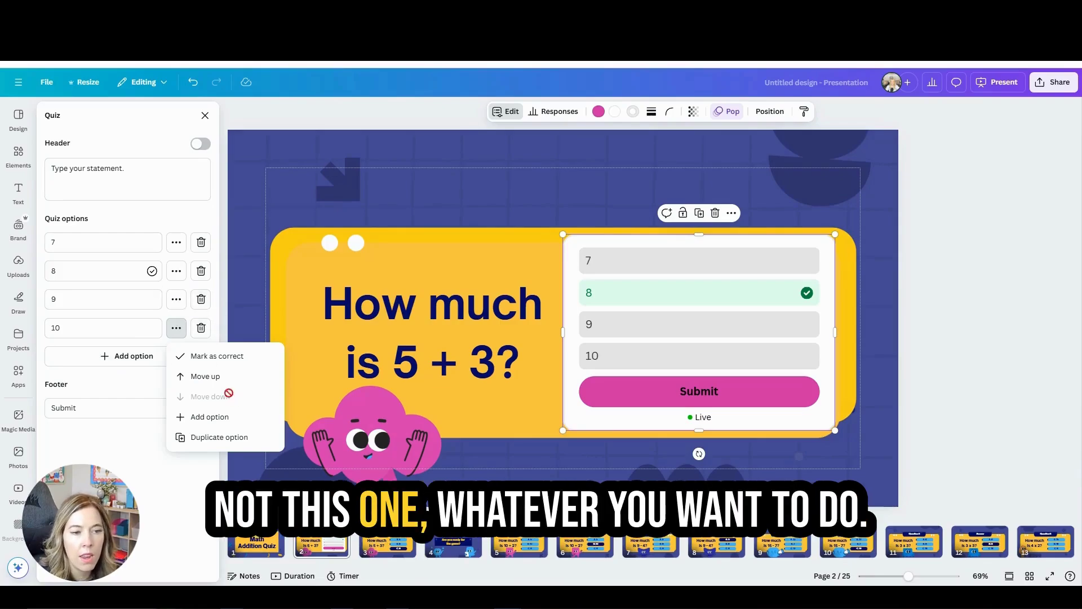
pyautogui.click(73, 368)
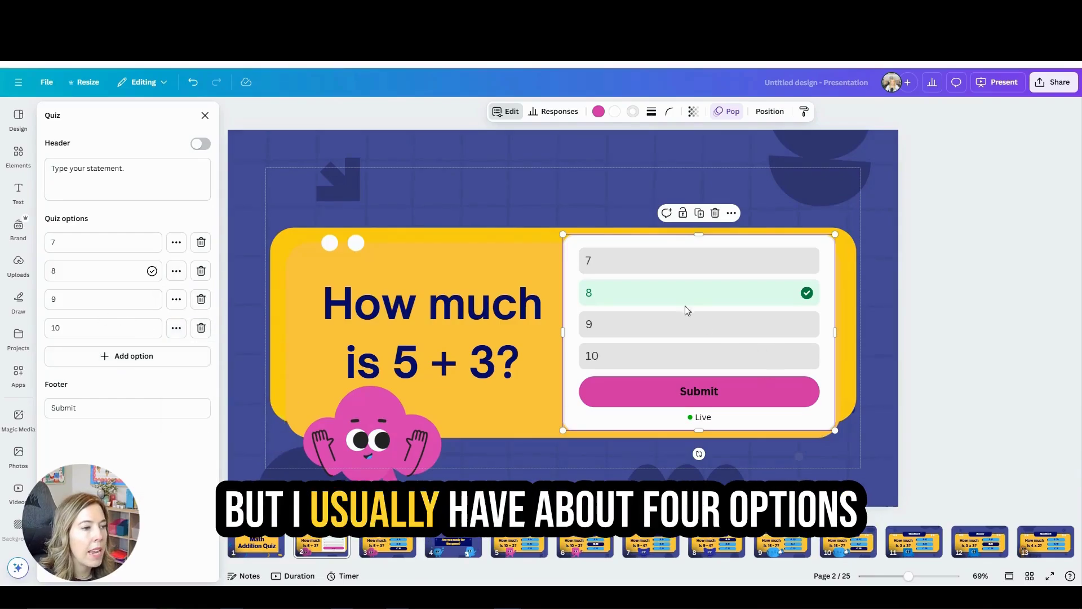
pyautogui.moveTo(563, 235); pyautogui.dragTo(594, 243)
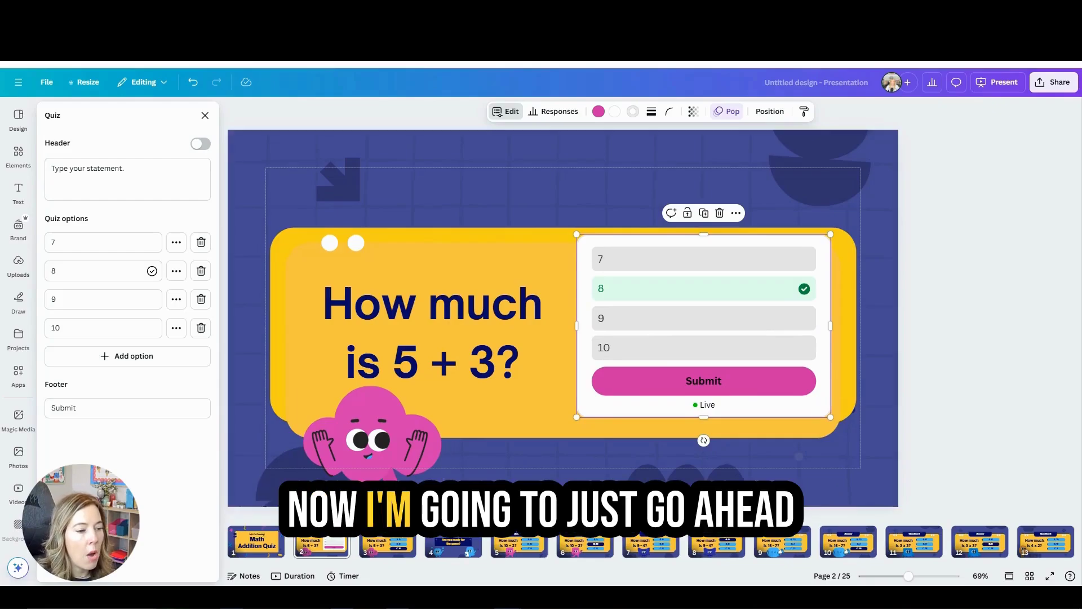
pyautogui.click(381, 549)
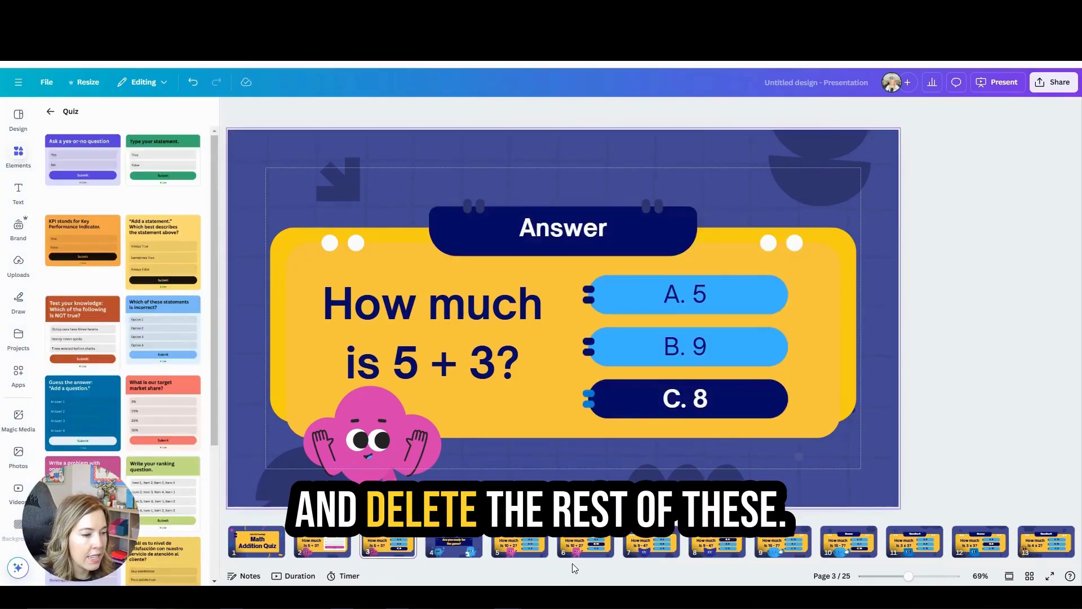
# - Delete pages 3–25, keeping the title and 5 + 3 slides, and duplicate the 5 + 3 slide
pyautogui.moveTo(255, 562); pyautogui.dragTo(311, 553)
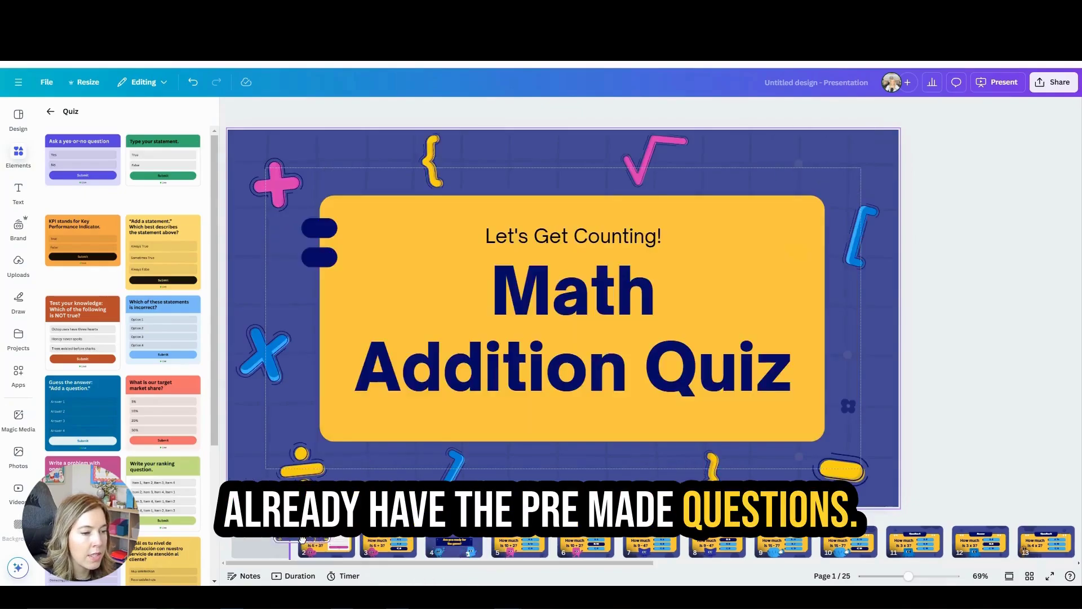
pyautogui.click(313, 549)
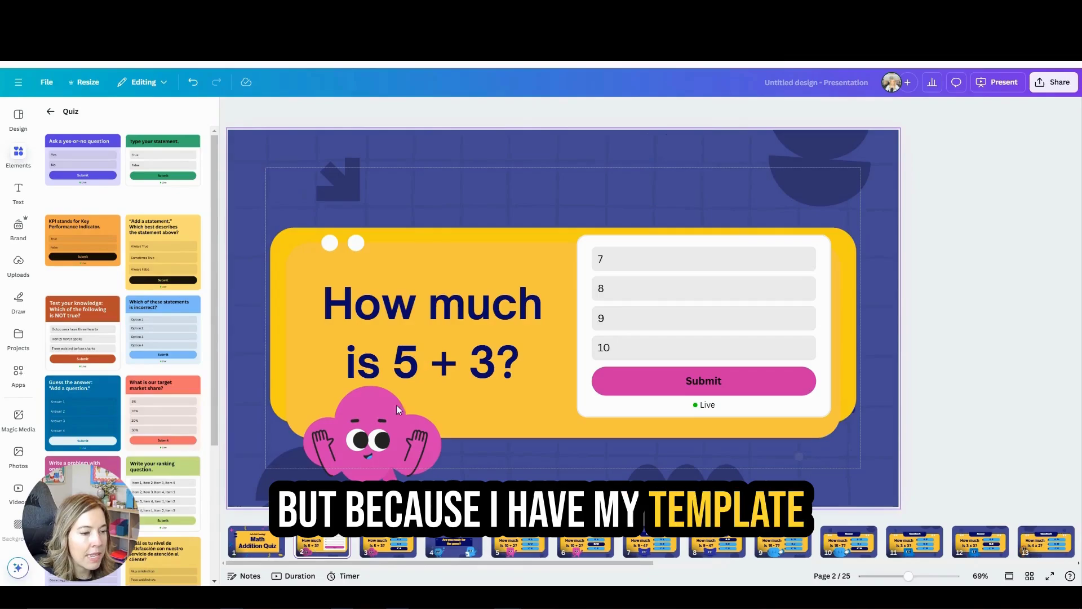
pyautogui.click(378, 547)
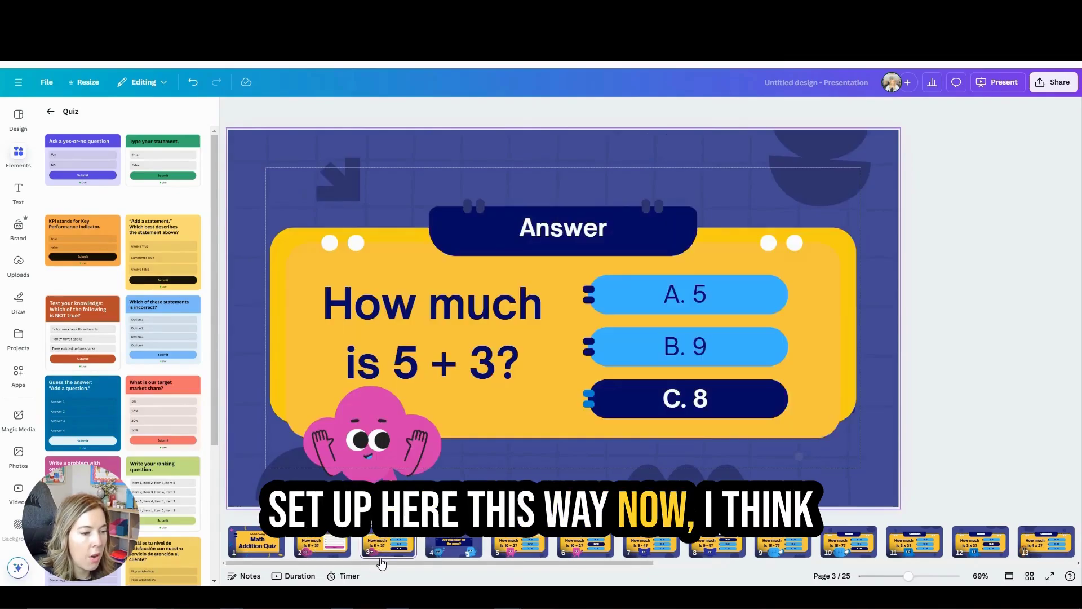
pyautogui.moveTo(384, 563); pyautogui.dragTo(931, 562)
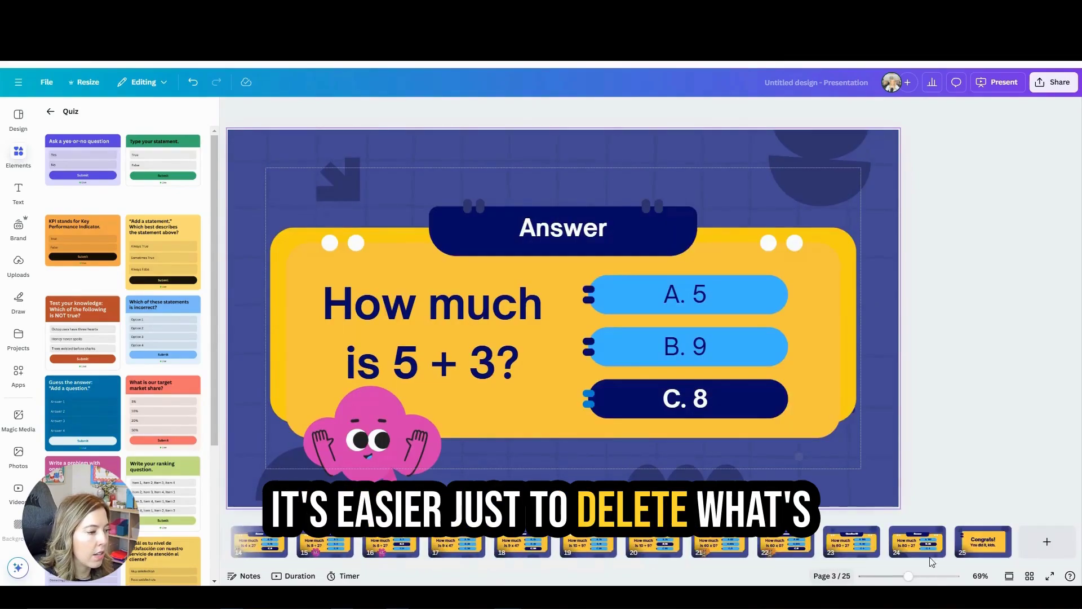
pyautogui.click(970, 552)
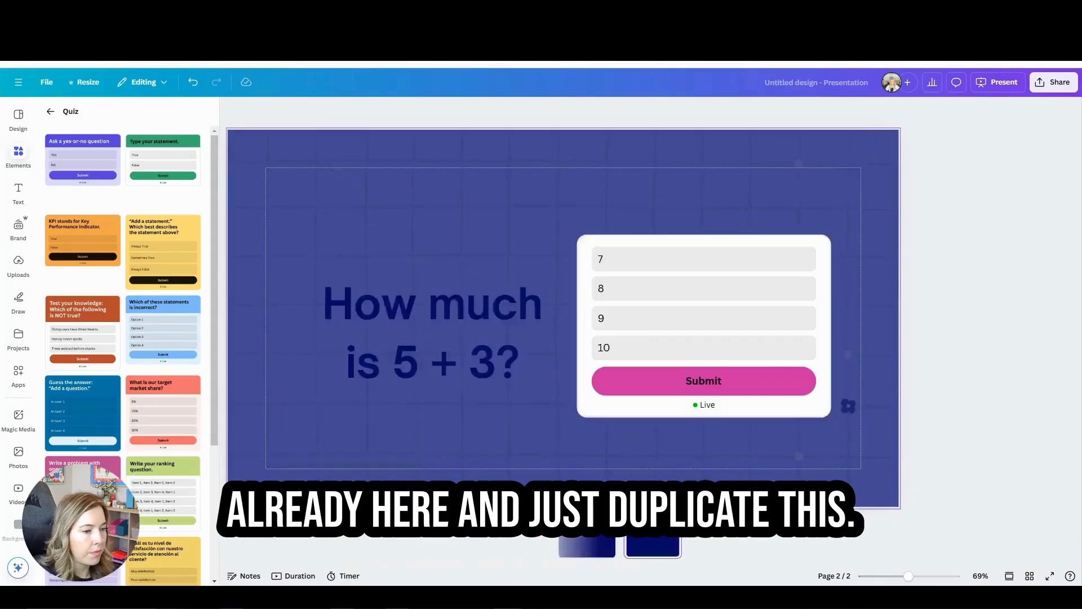
pyautogui.click(667, 539)
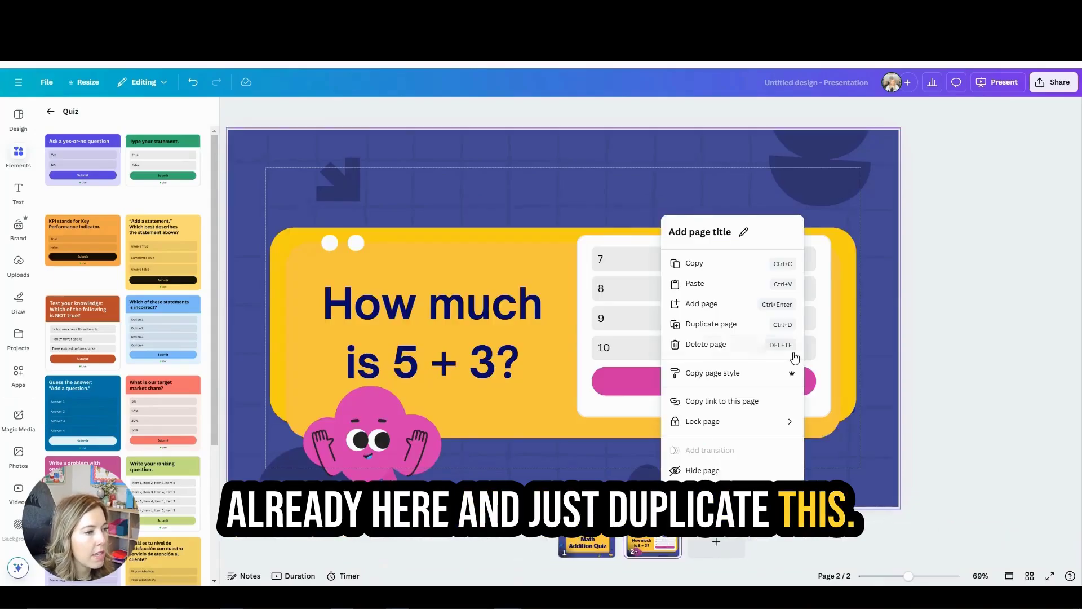
pyautogui.click(733, 324)
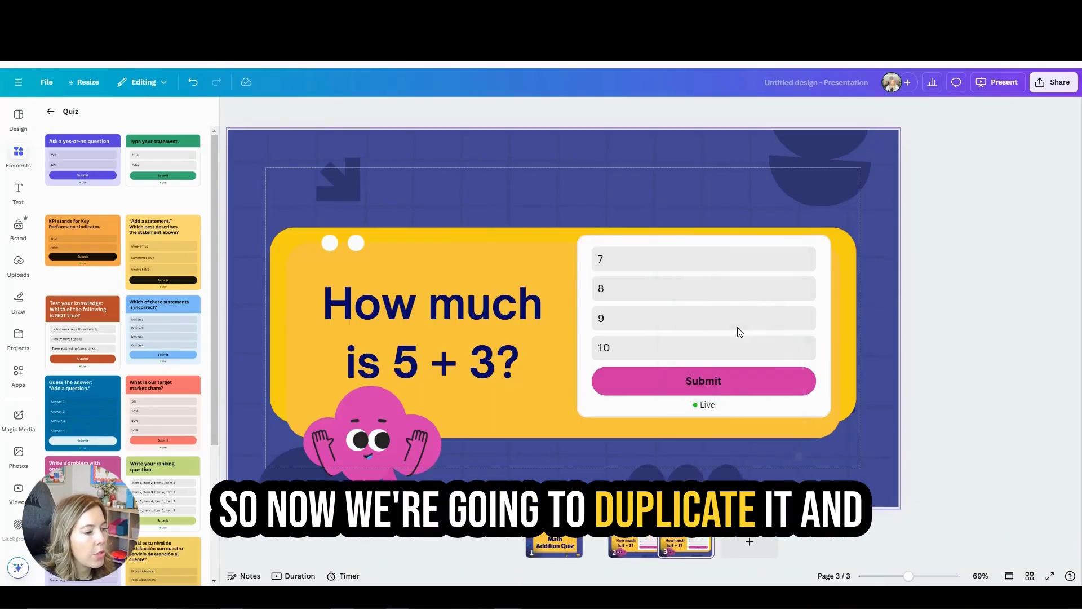
# - Change the copied slide's question to 'How much is 7 + 6?'
pyautogui.click(597, 250)
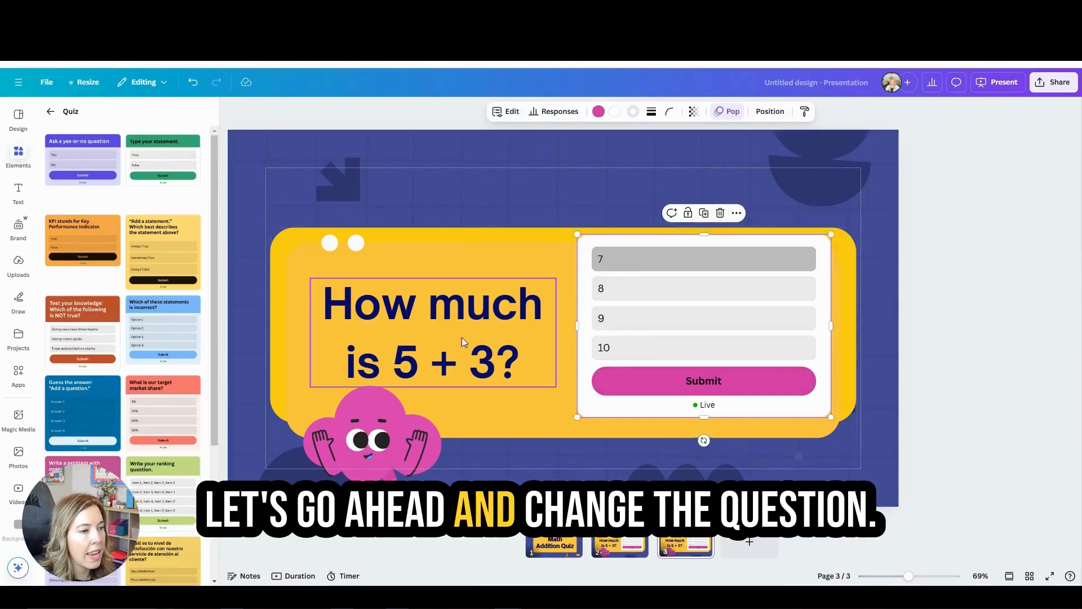
pyautogui.click(465, 354)
pyautogui.click(466, 354)
pyautogui.click(419, 364)
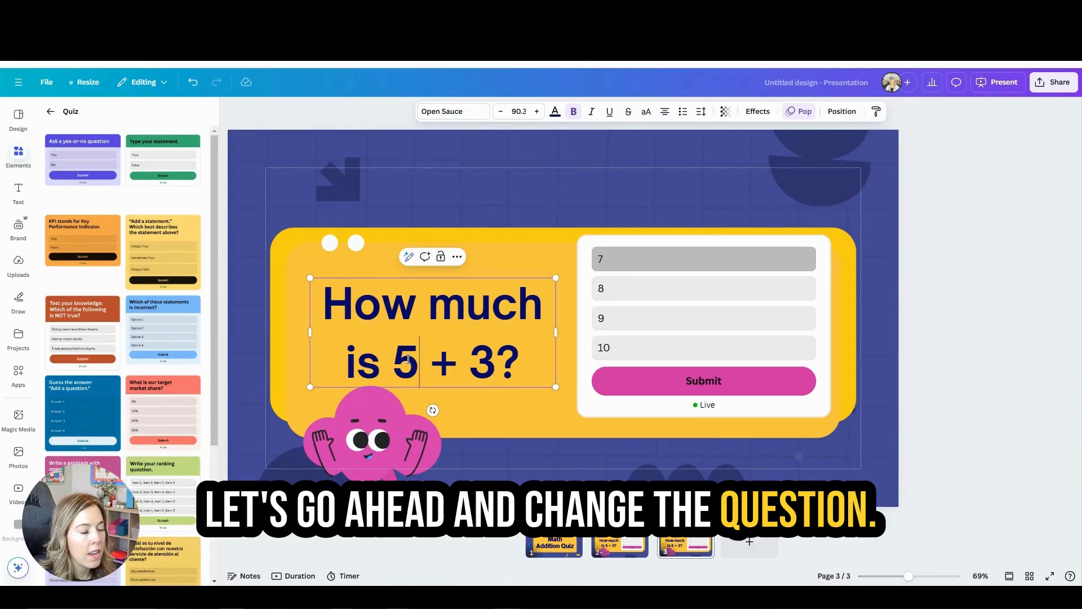
pyautogui.moveTo(419, 364); pyautogui.dragTo(399, 360)
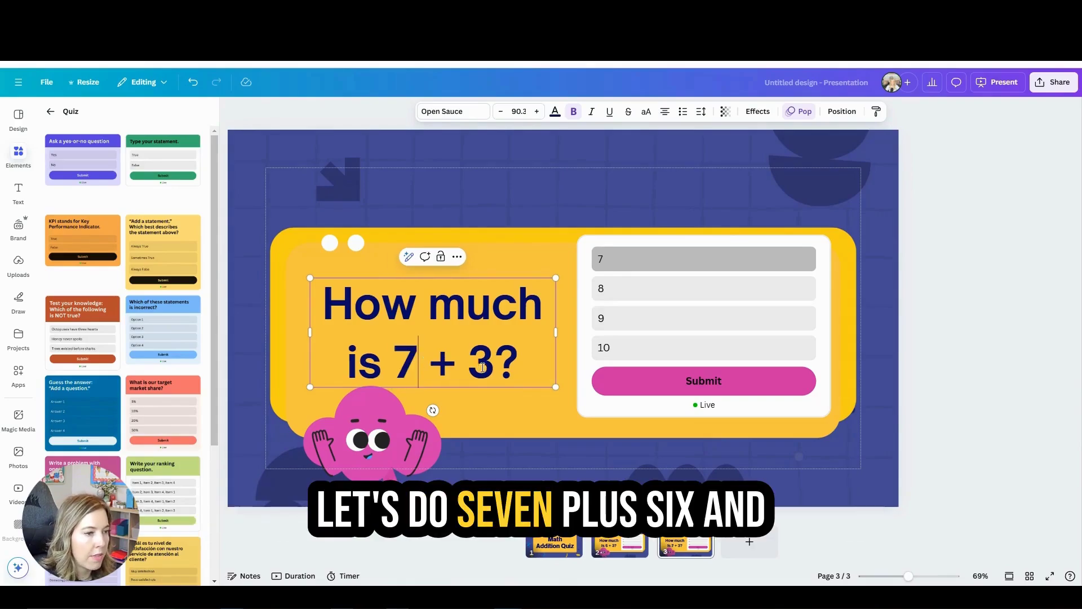
pyautogui.moveTo(490, 362); pyautogui.dragTo(479, 363)
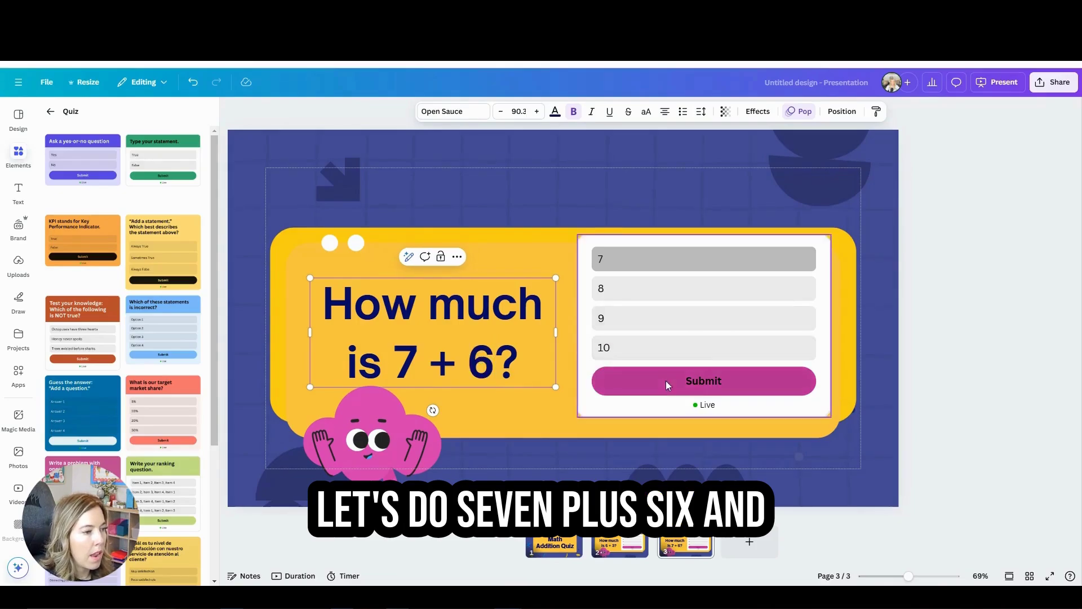
# - Set the answers to 8, 14, 12 and 13, moving the correct 13 to last
pyautogui.click(625, 251)
pyautogui.click(506, 111)
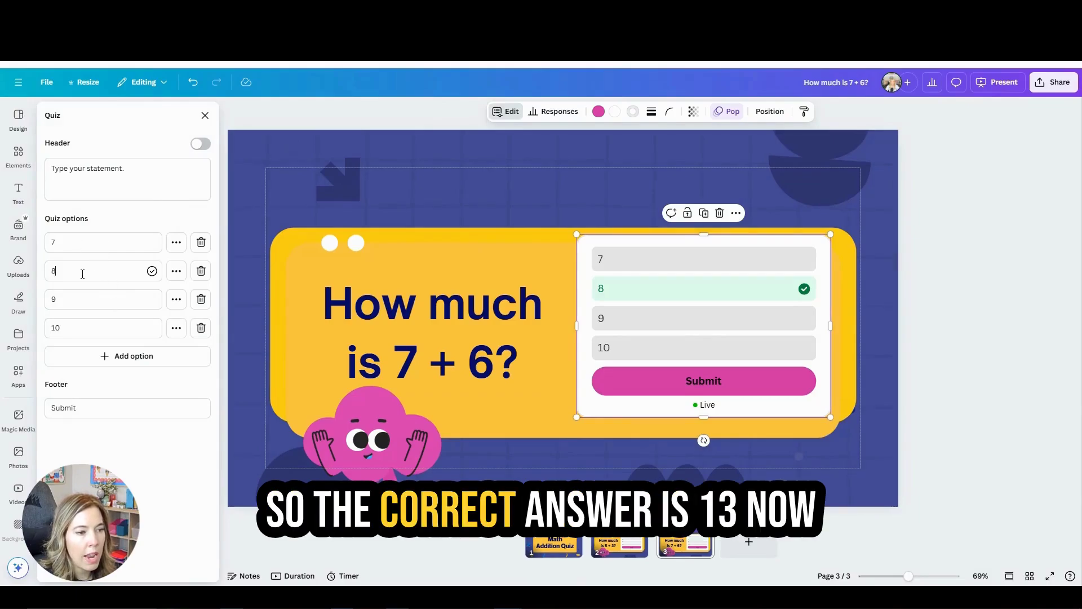
pyautogui.moveTo(80, 273); pyautogui.dragTo(42, 273)
pyautogui.click(86, 327)
pyautogui.write('1')
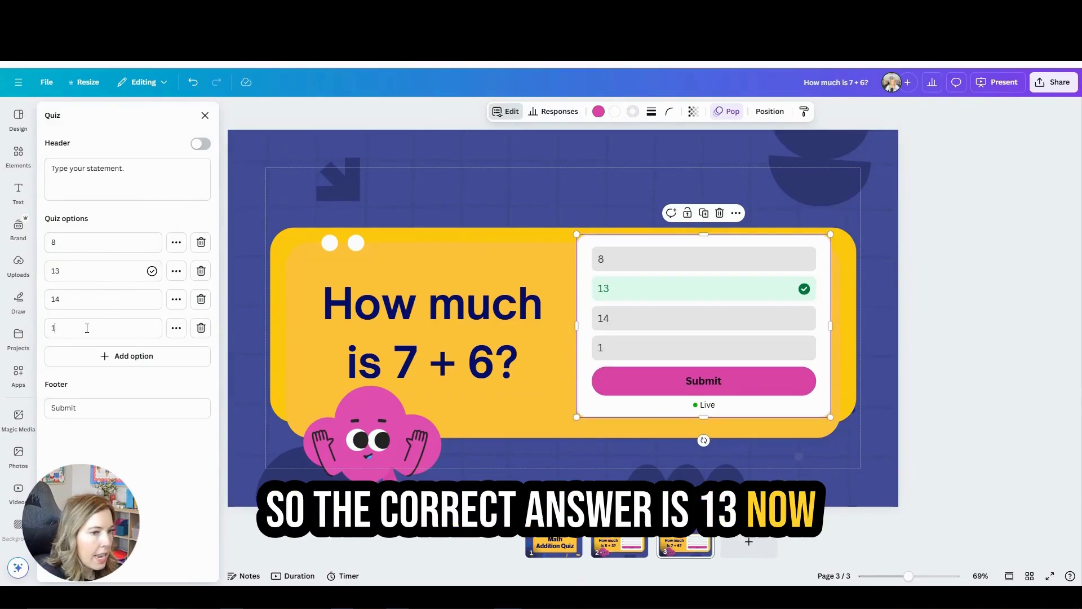
pyautogui.write('2')
pyautogui.click(176, 270)
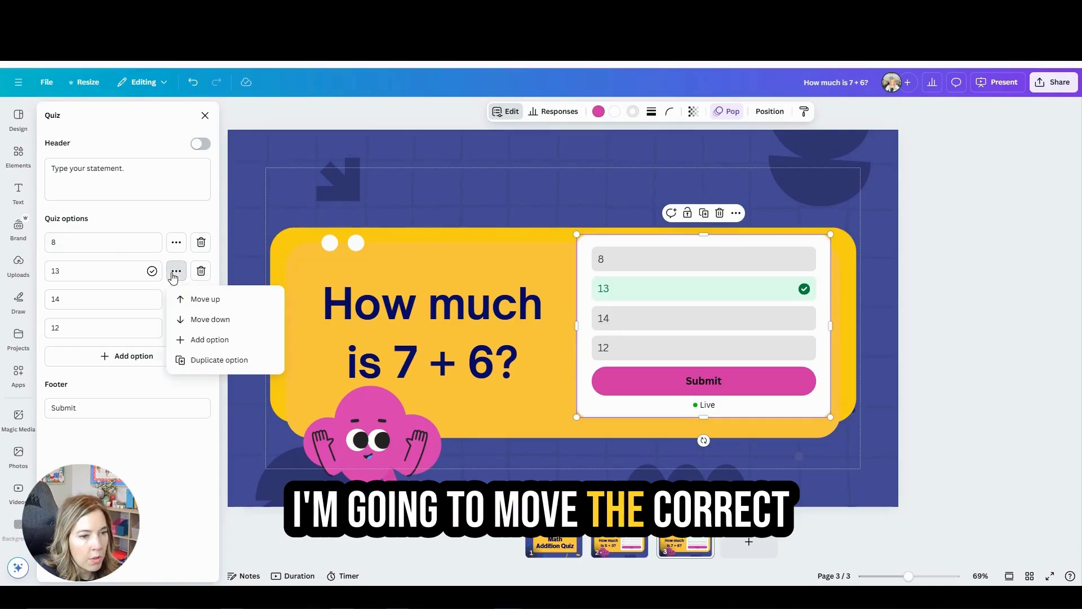
pyautogui.click(180, 320)
pyautogui.click(181, 347)
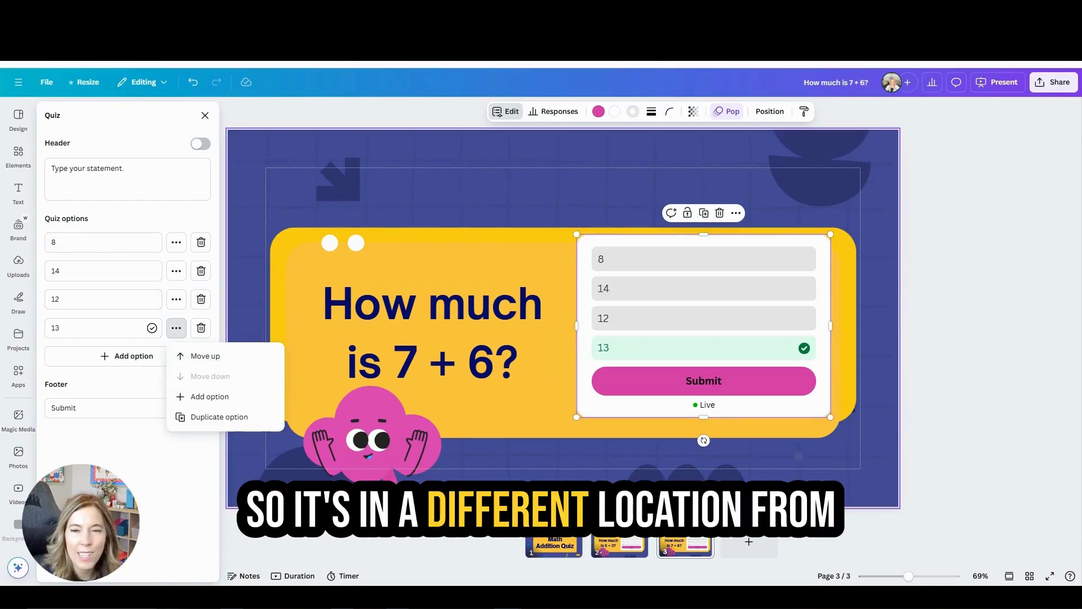
pyautogui.click(875, 426)
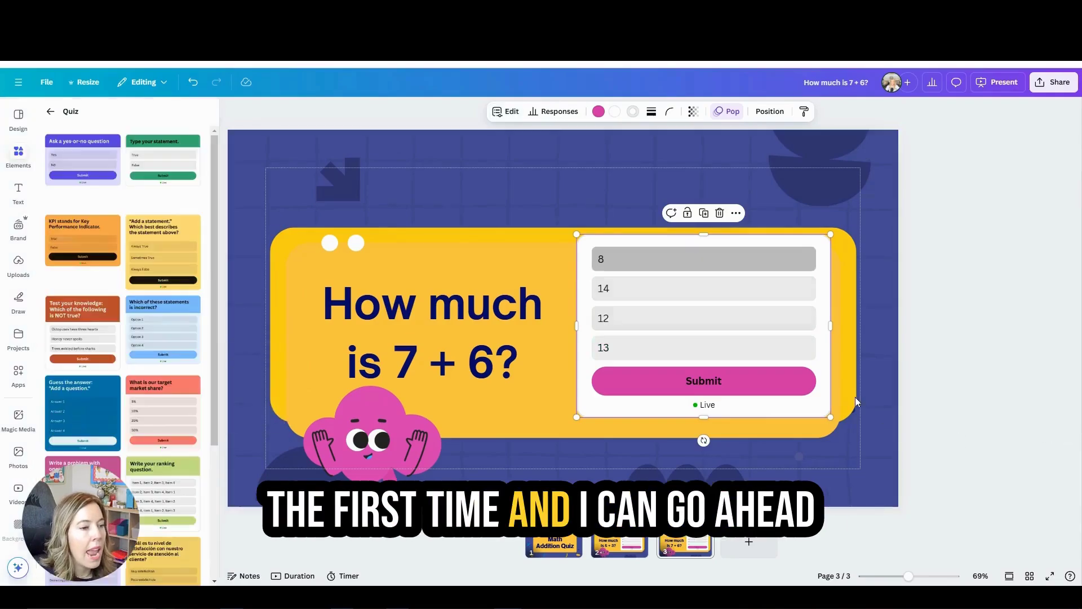
# - Recolour the character's pink to green on page 3, then return to the 5 + 3 slide
pyautogui.click(318, 440)
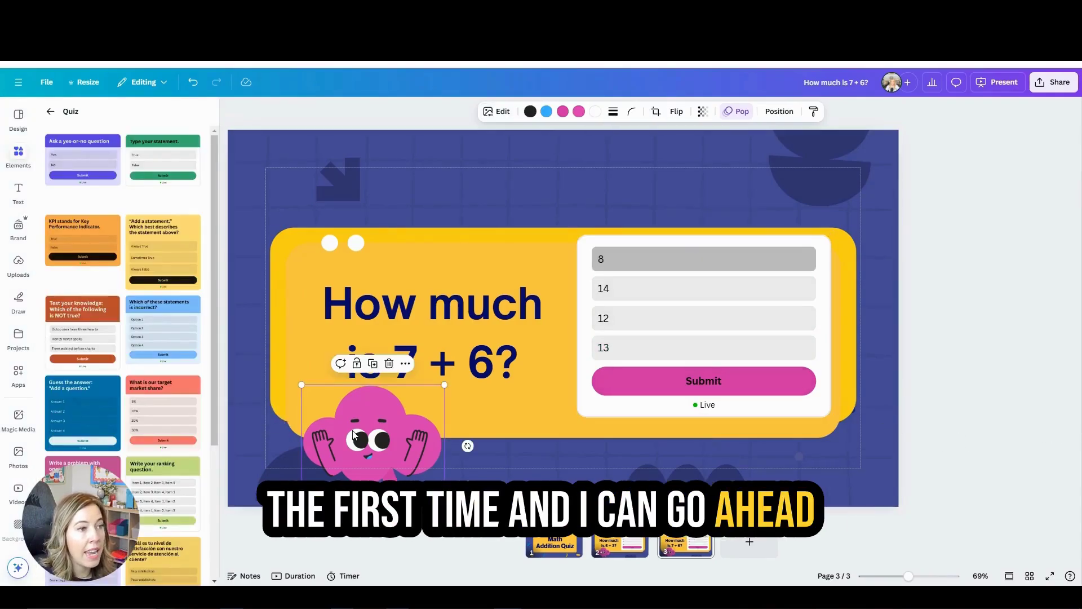
pyautogui.click(563, 111)
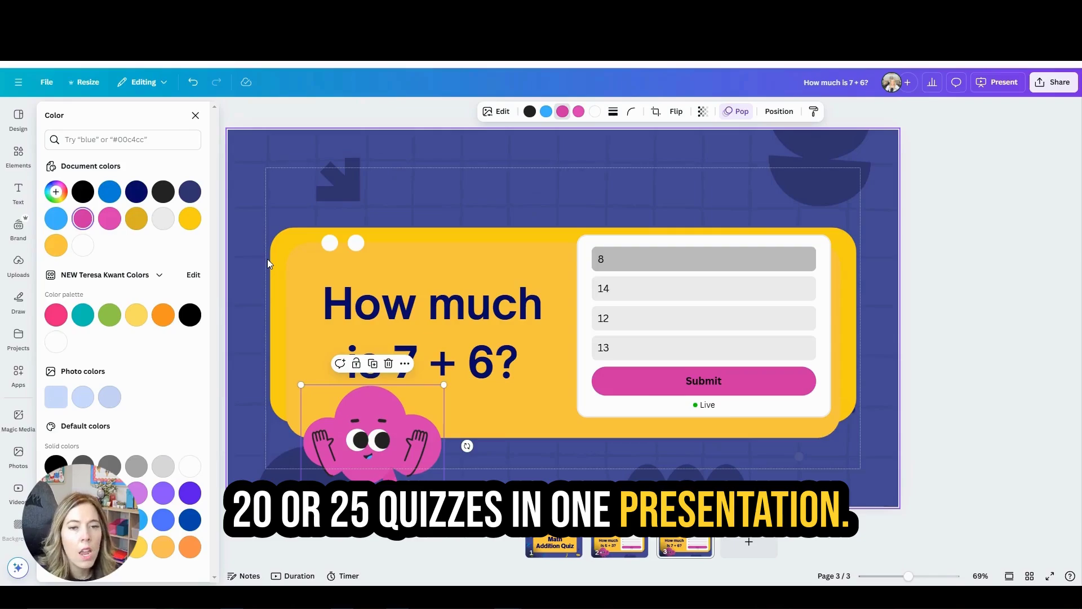
pyautogui.click(110, 315)
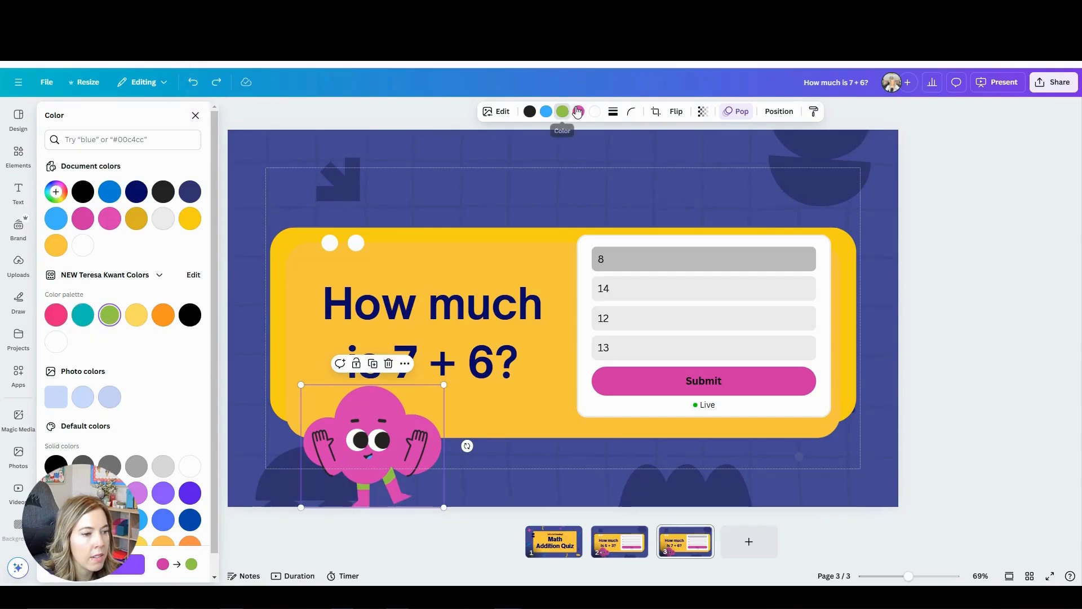
pyautogui.click(645, 548)
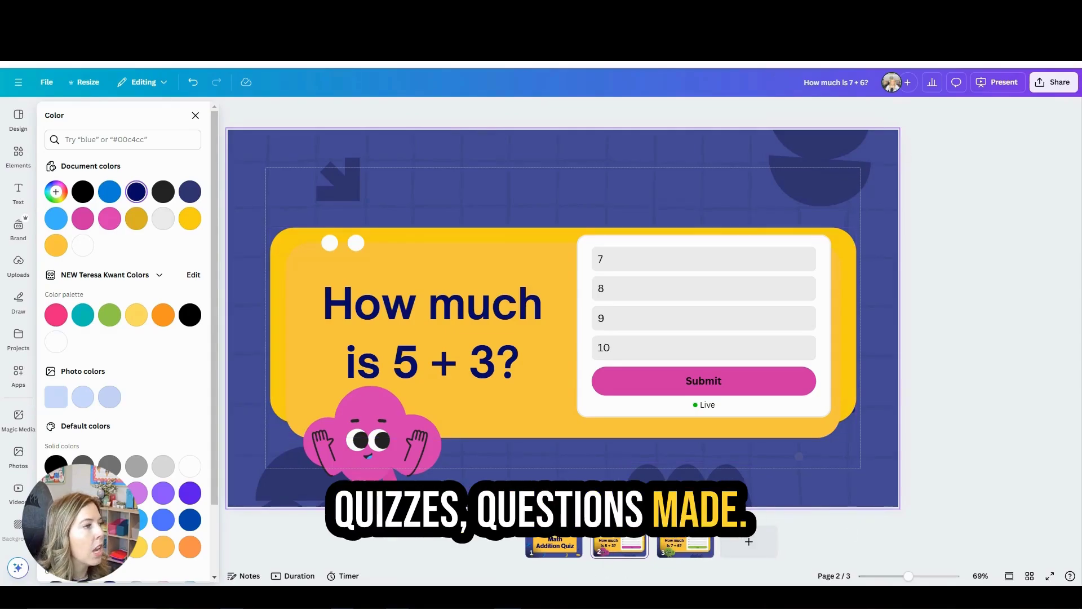
# - Create and copy a public view link, then paste it into a new browser tab's address bar
pyautogui.click(1053, 82)
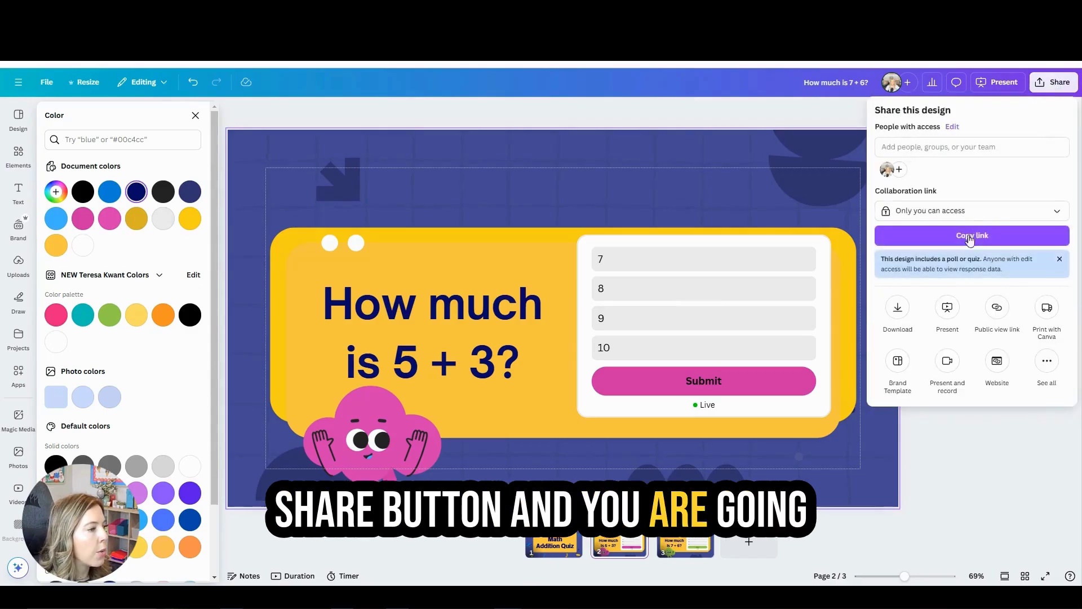
pyautogui.click(998, 319)
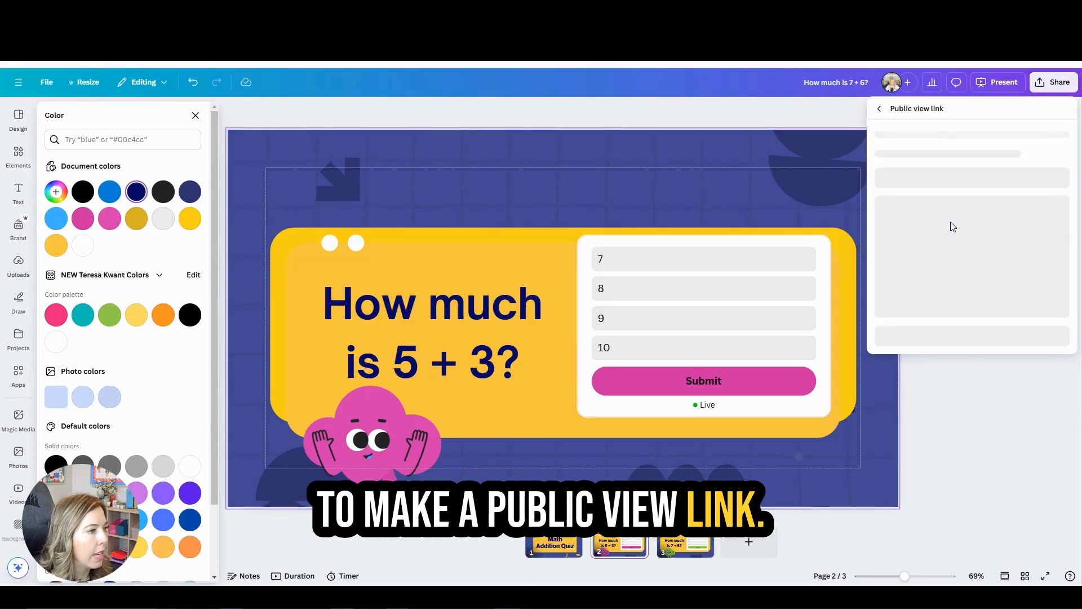
pyautogui.click(972, 334)
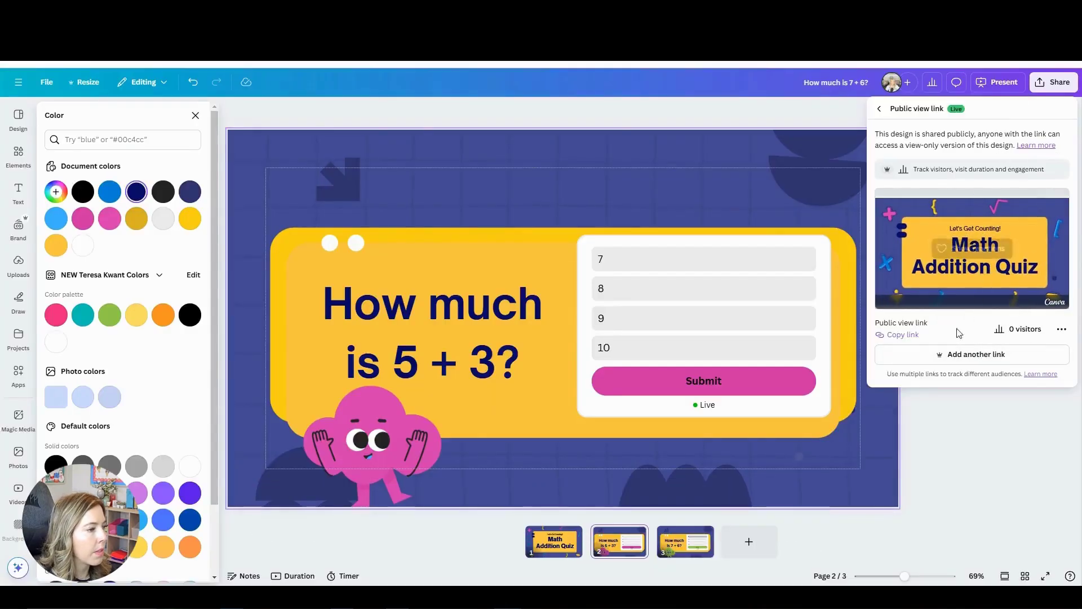
pyautogui.click(901, 334)
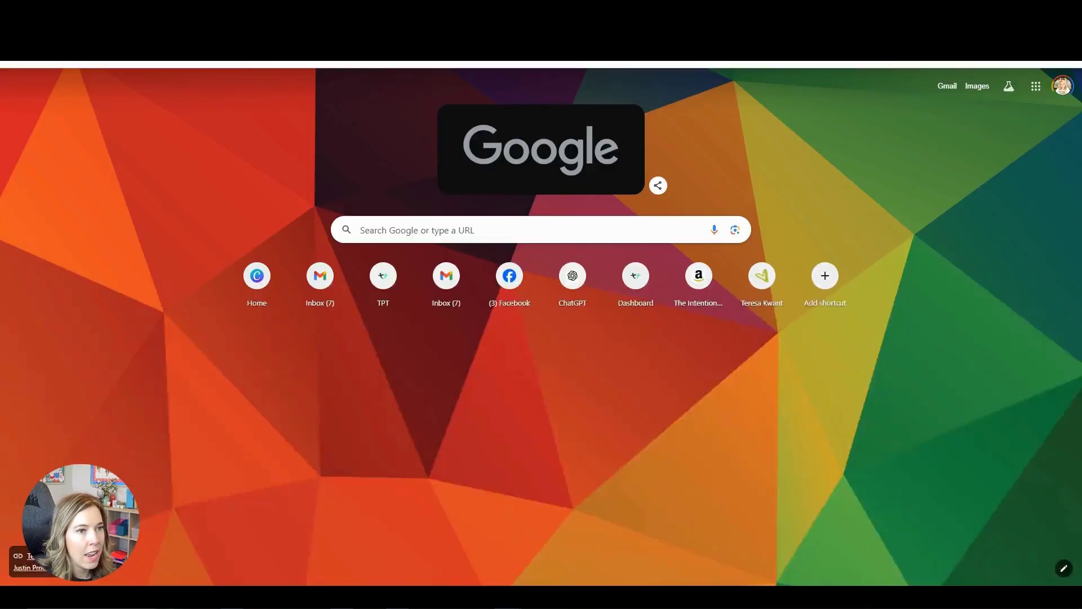
pyautogui.click(239, 61)
pyautogui.write('https://www.canva.com/design/DAGbuZywRhE/ZF5uJw8S49pS2mckJQ3g4Q/view?utm_content=DAGbuZywRhE&utm_campaign=designshare&utm_medium=link2&utm_source=uniquelinks&utlId=hc47098c3c5')
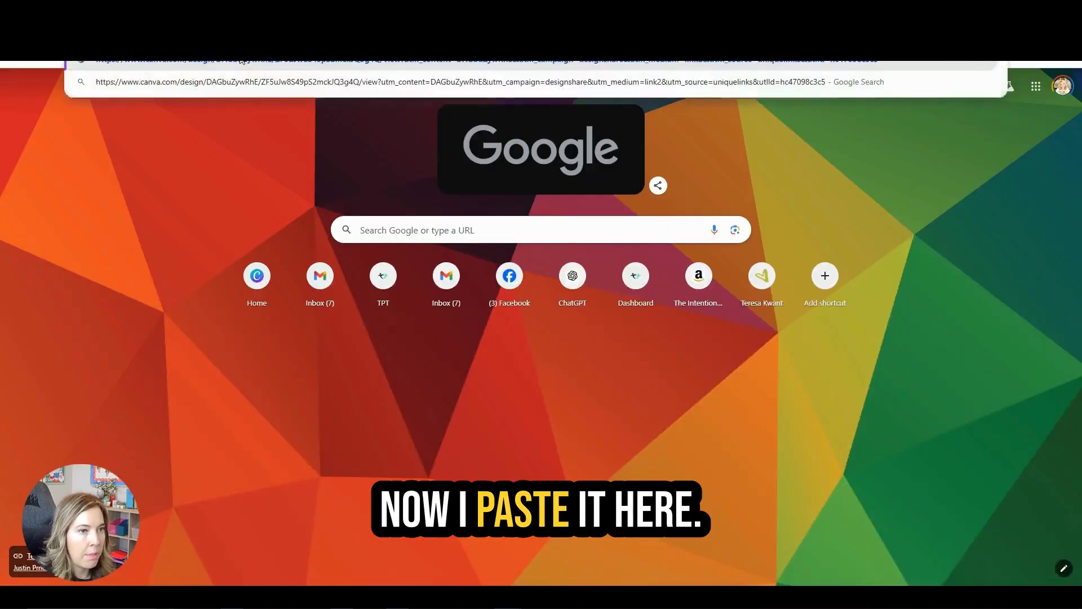
# - Load the public view link and submit 8 as the answer to the 5 + 3 quiz
pyautogui.press('Return')
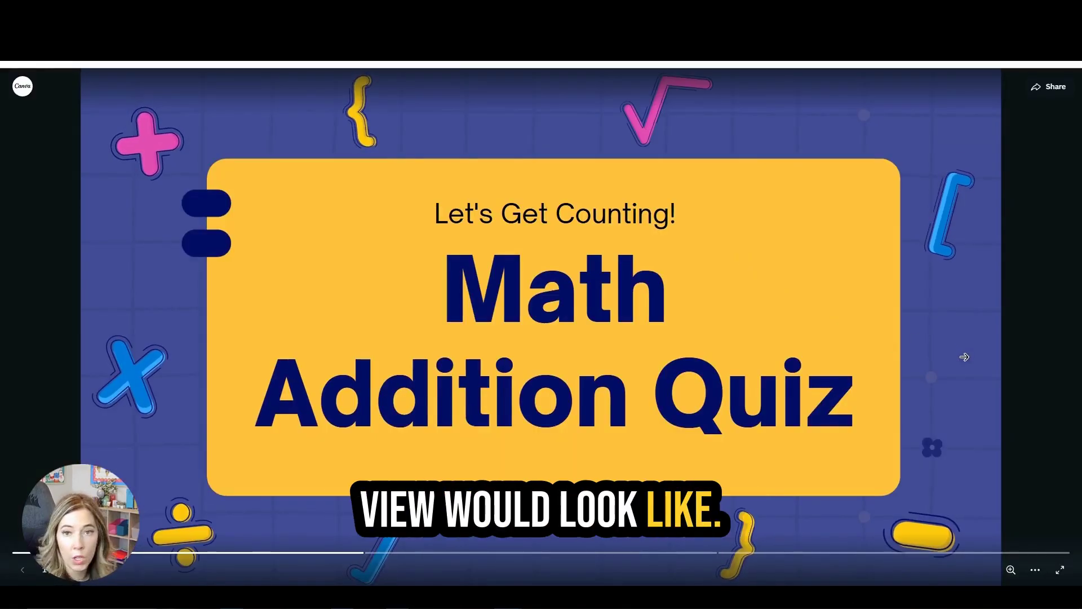
pyautogui.click(965, 357)
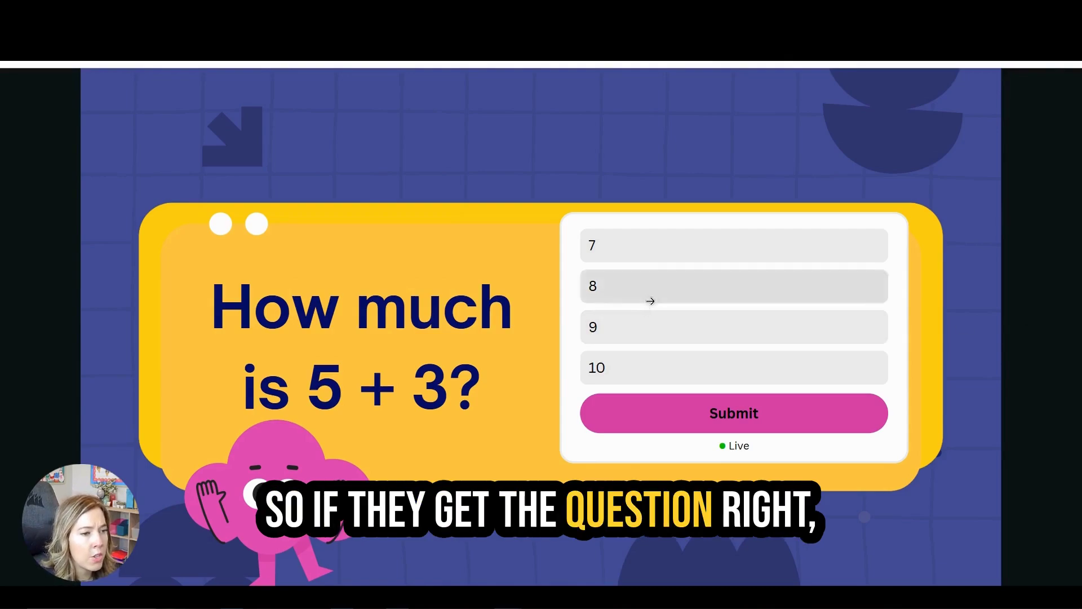
pyautogui.click(603, 297)
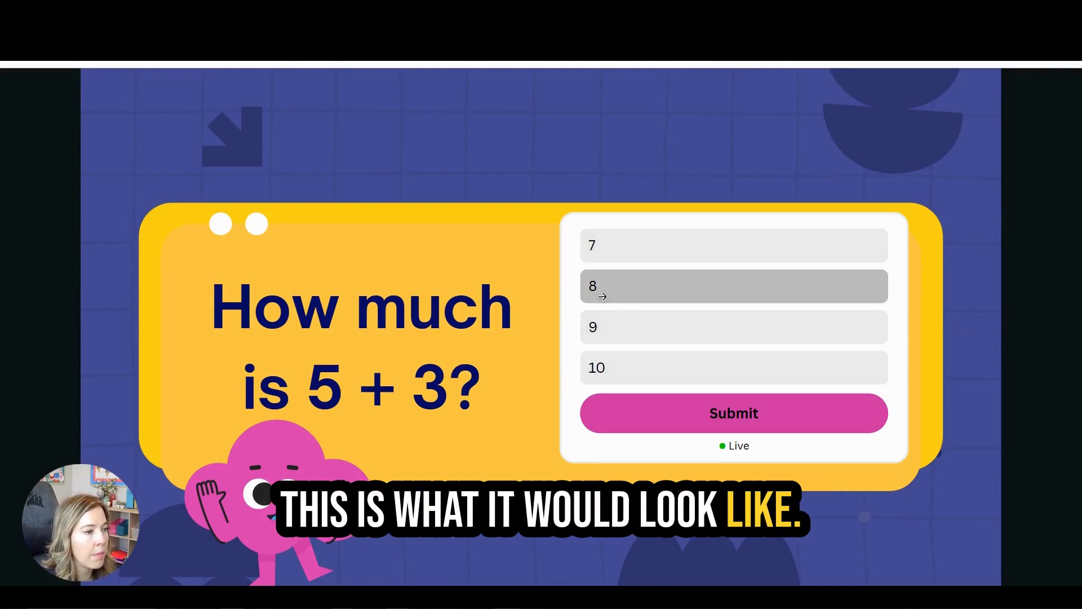
pyautogui.click(739, 423)
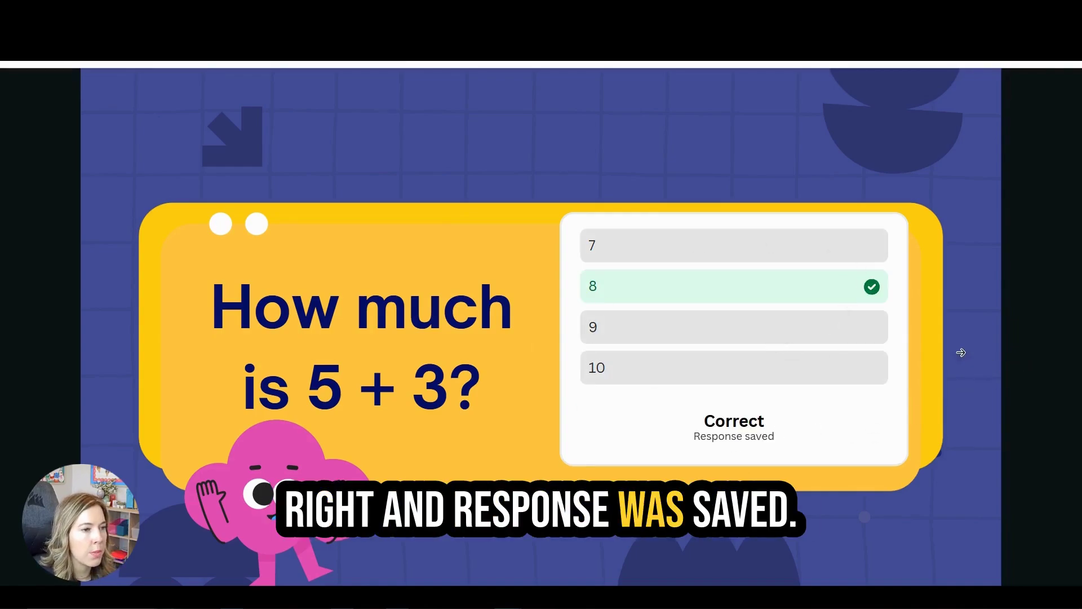
# - On the next slide, submit 12 as the answer to the 7 + 6 quiz
pyautogui.press('Right')
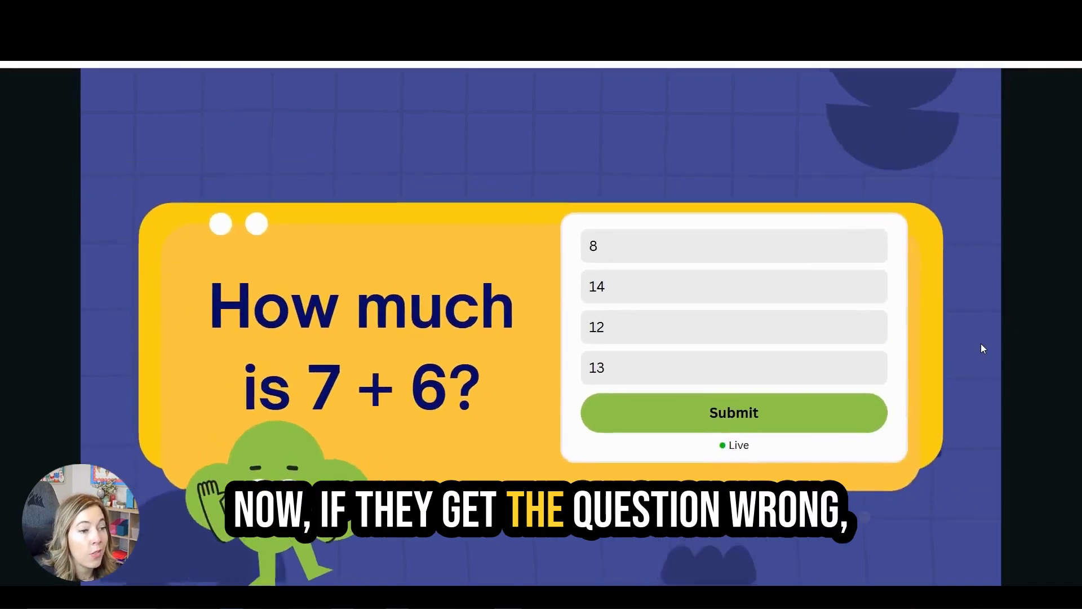
pyautogui.click(620, 328)
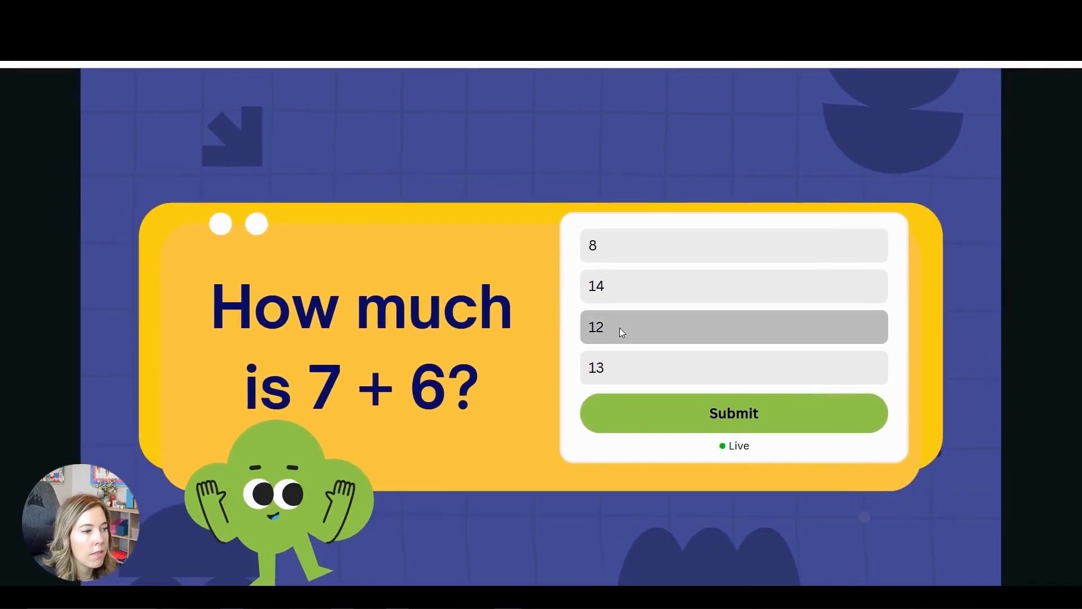
pyautogui.click(682, 412)
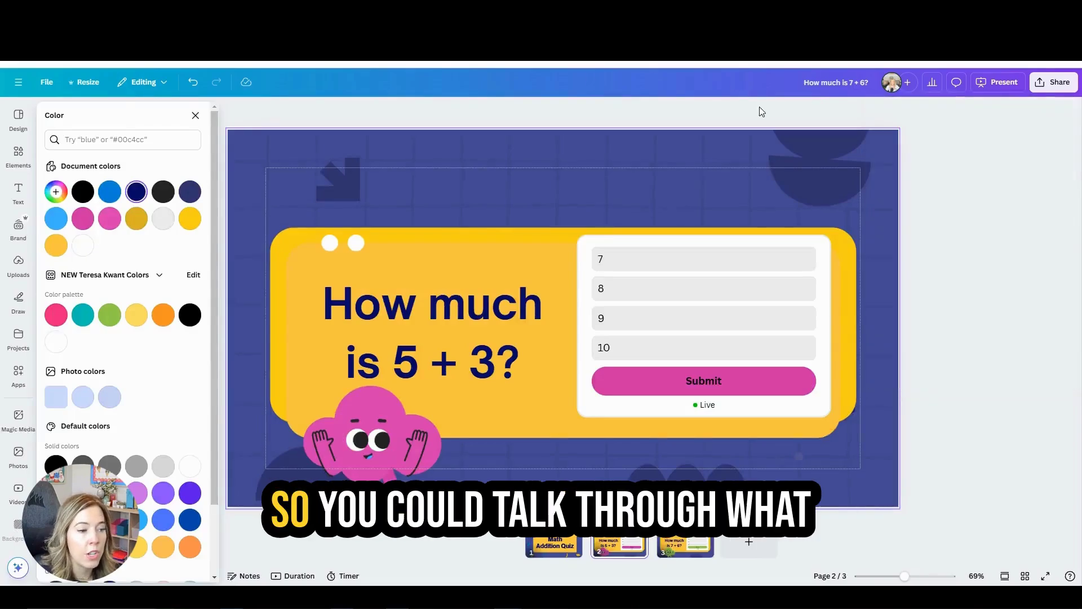
# - Close link sharing and show the responses for the 5 + 3 quiz
pyautogui.click(758, 109)
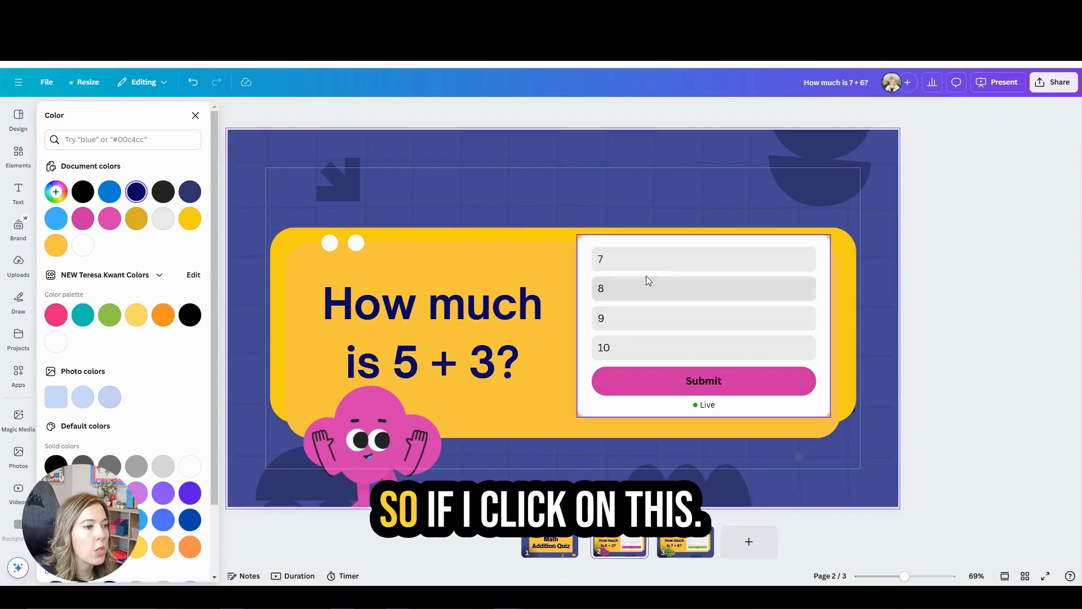
pyautogui.click(606, 257)
pyautogui.click(552, 112)
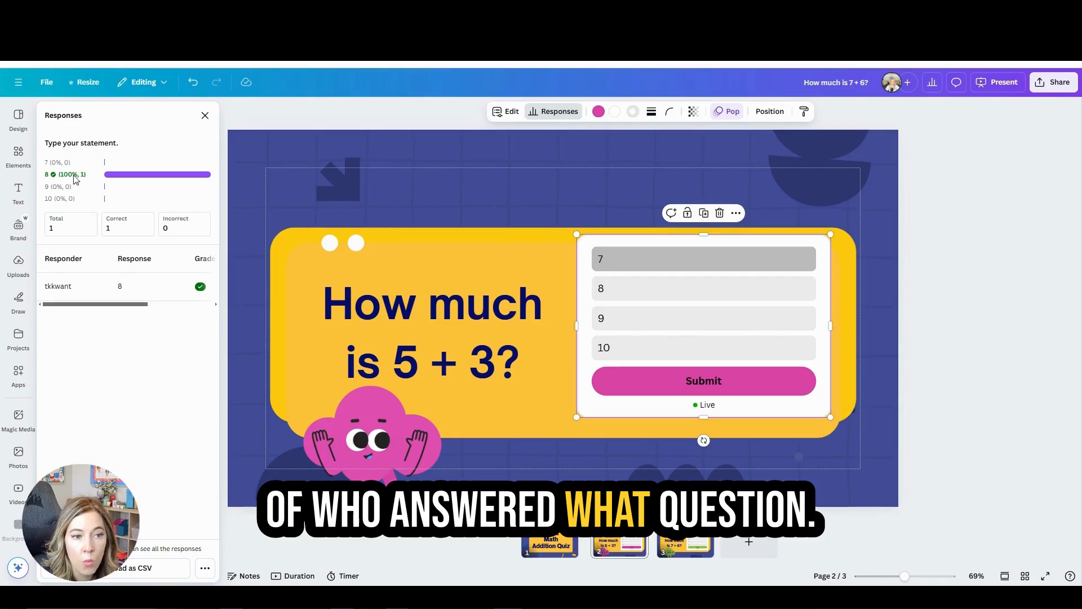
# - Show the responses for the 7 + 6 quiz on page 3, scrolling the table to the timestamp
pyautogui.click(667, 545)
pyautogui.click(675, 316)
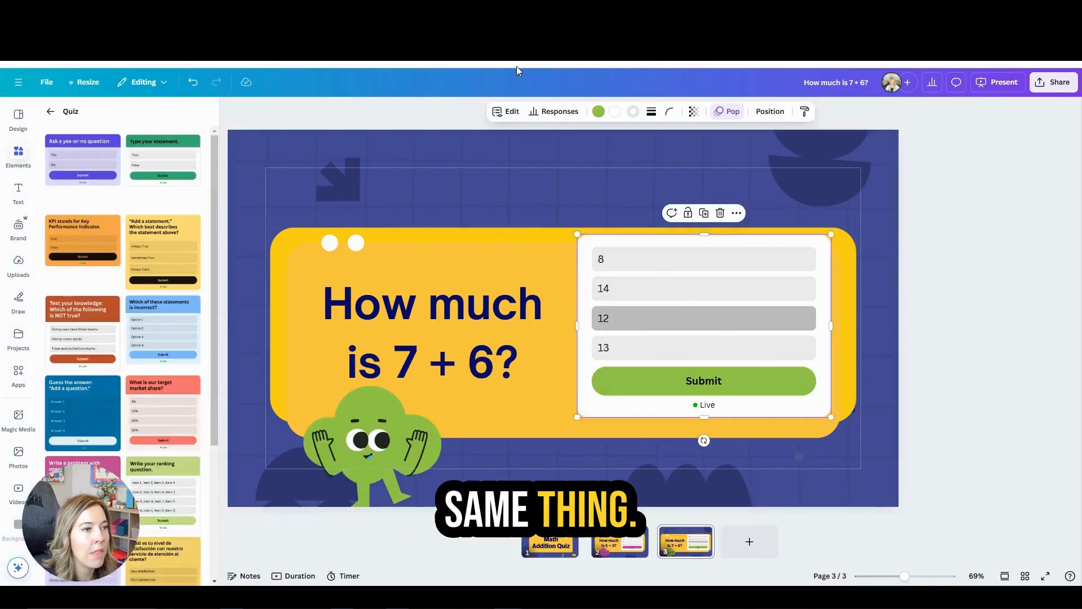
pyautogui.click(553, 109)
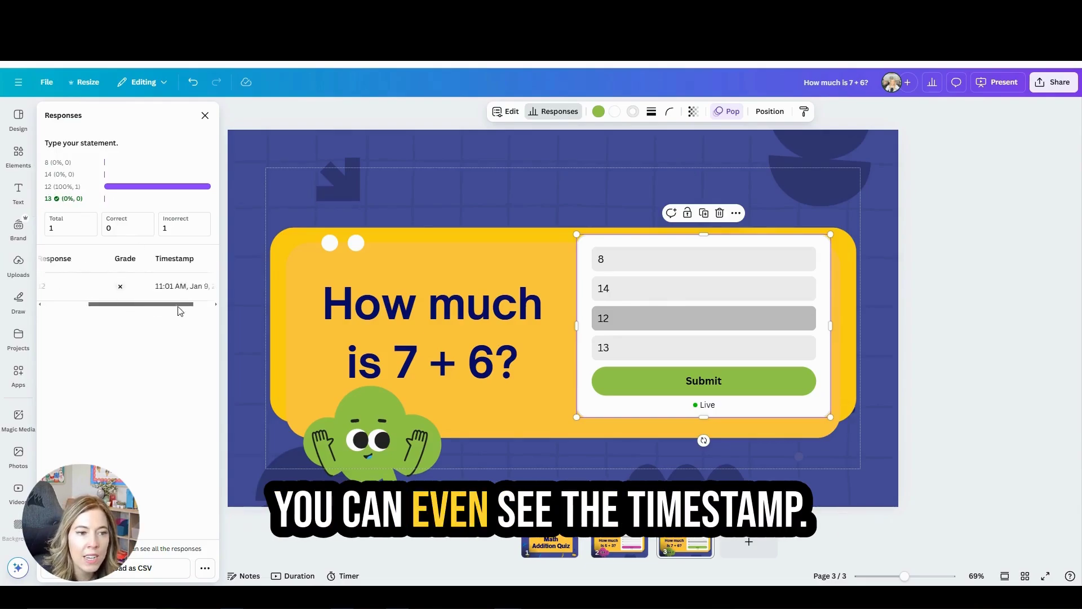
pyautogui.moveTo(178, 305); pyautogui.dragTo(195, 305)
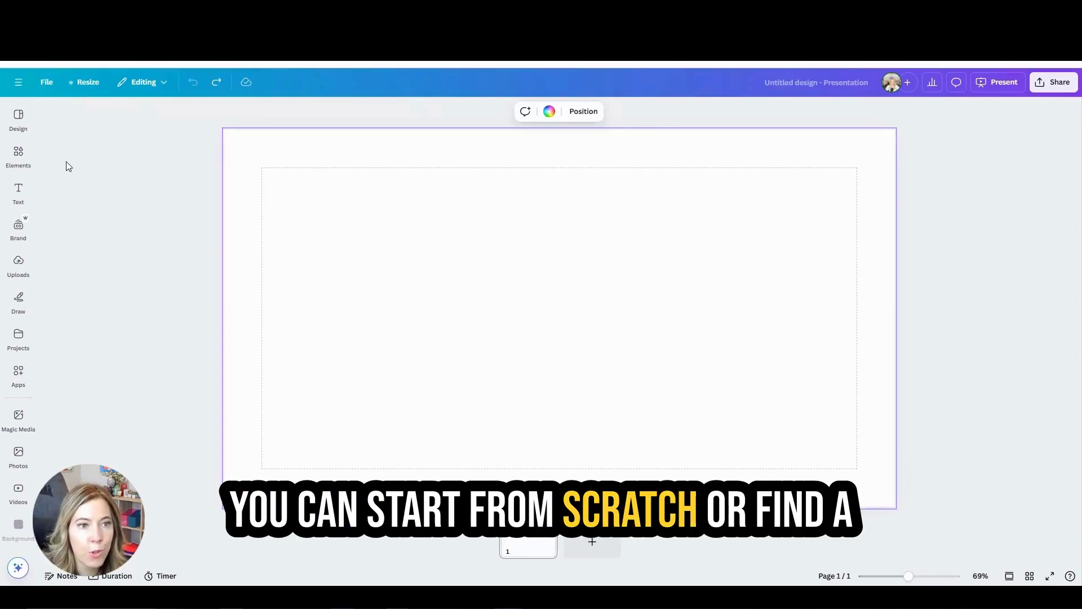
# - Search templates for 'this that' and apply the THIS or THAT brain break template to all pages
pyautogui.click(18, 118)
pyautogui.click(66, 119)
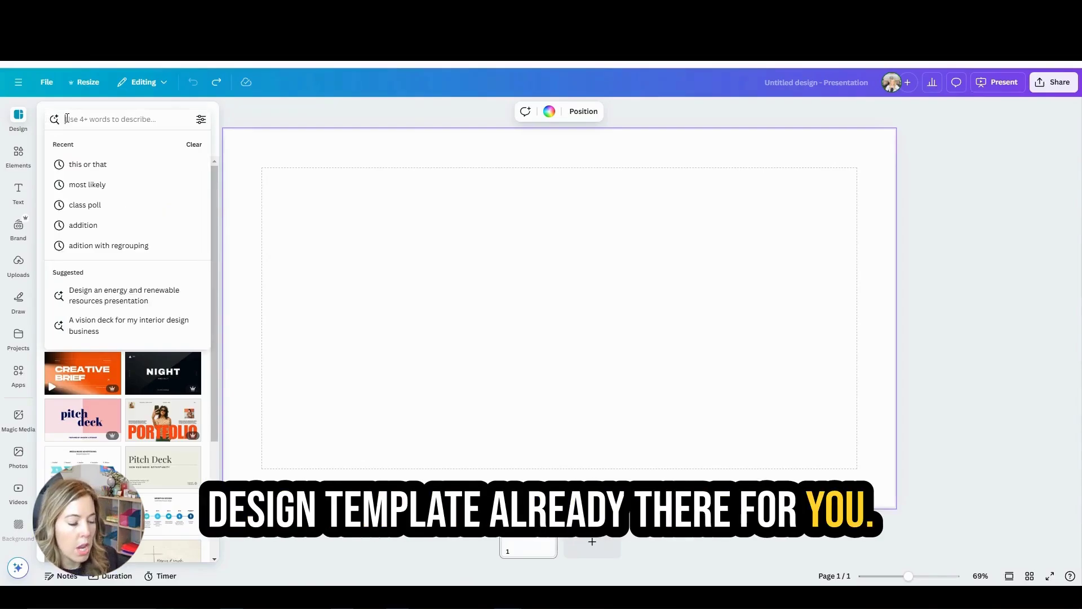
pyautogui.write('this that')
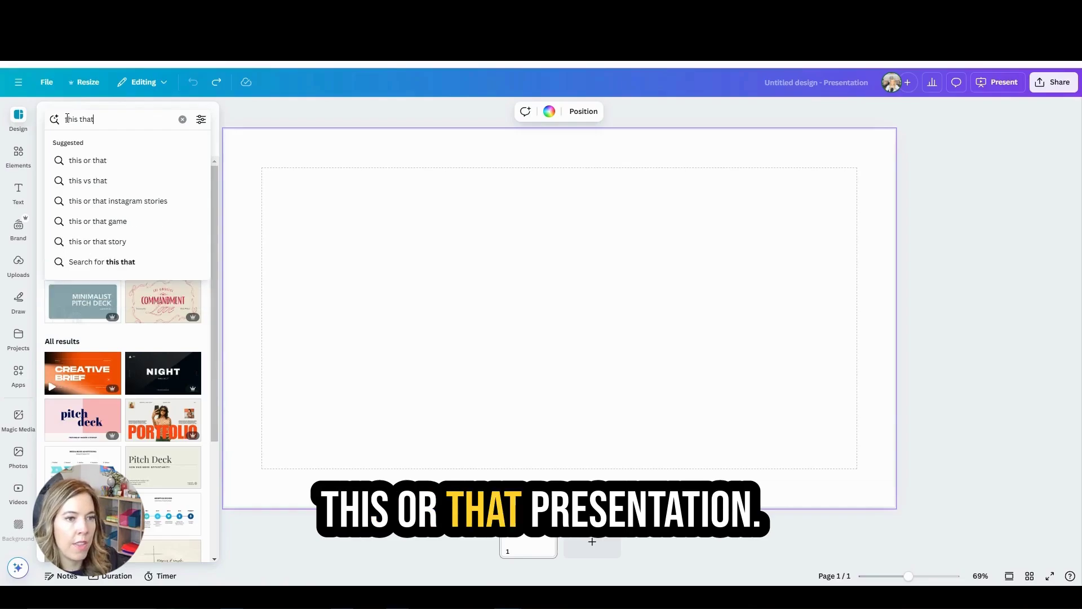
pyautogui.click(115, 162)
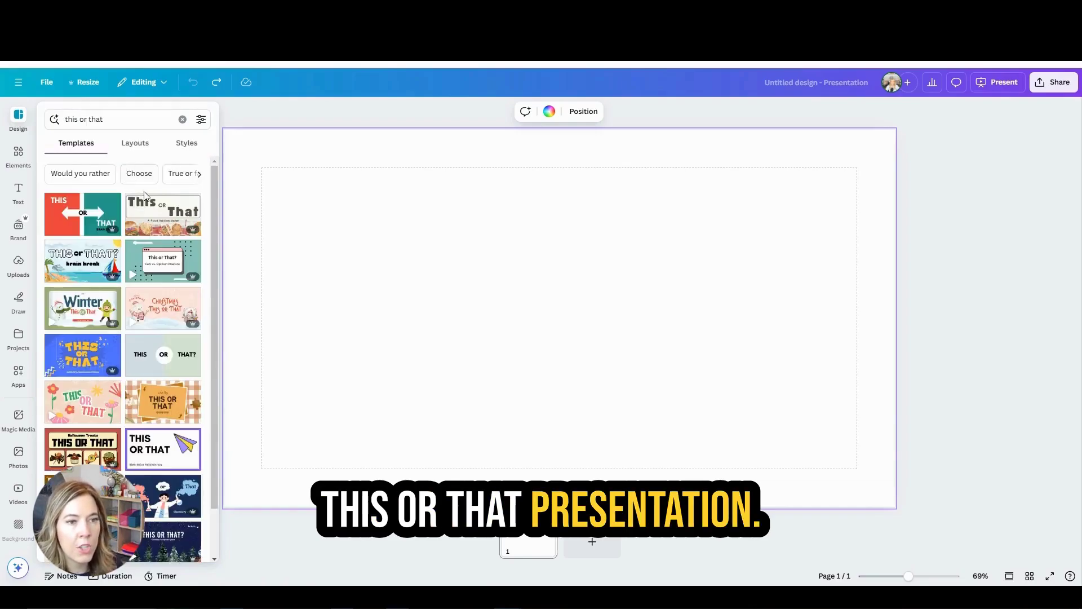
pyautogui.click(82, 261)
pyautogui.click(104, 242)
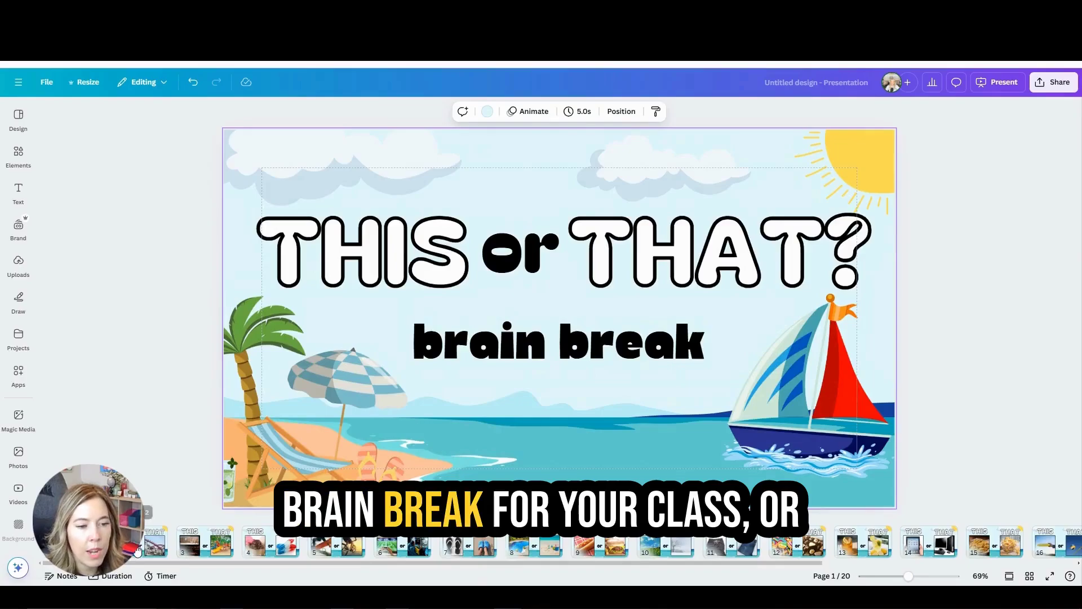
# - Insert the Agree/Disagree poll from Polls & Quizzes onto slide 2
pyautogui.click(137, 552)
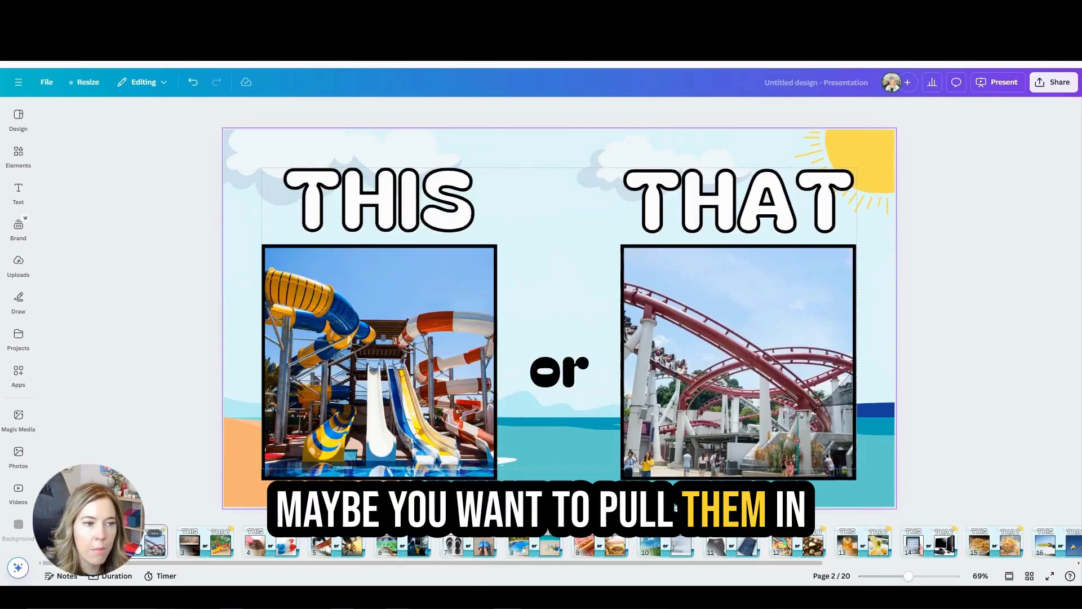
pyautogui.click(20, 153)
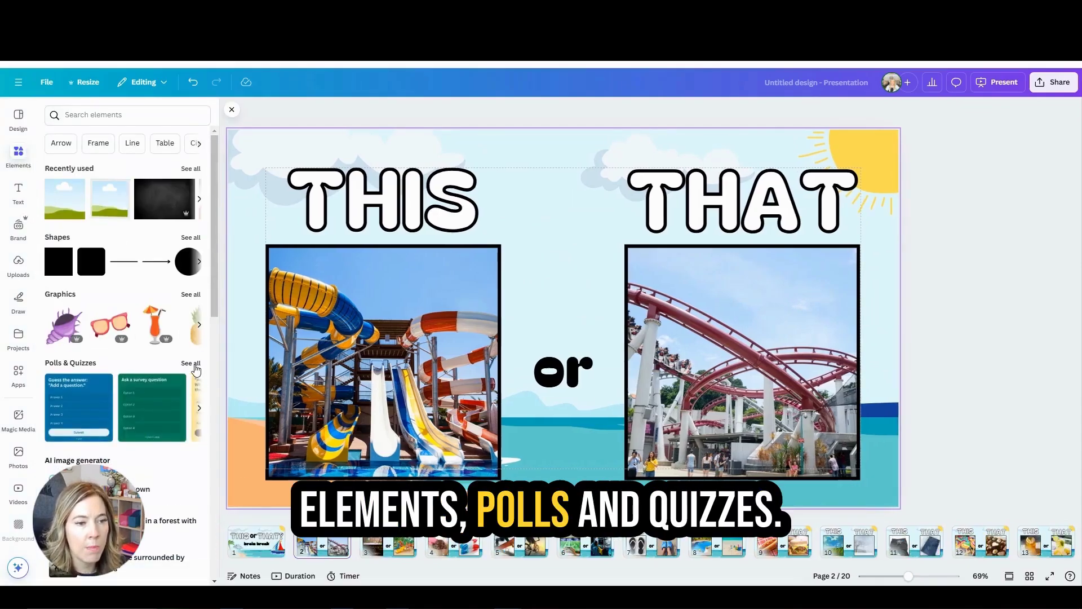
pyautogui.click(192, 367)
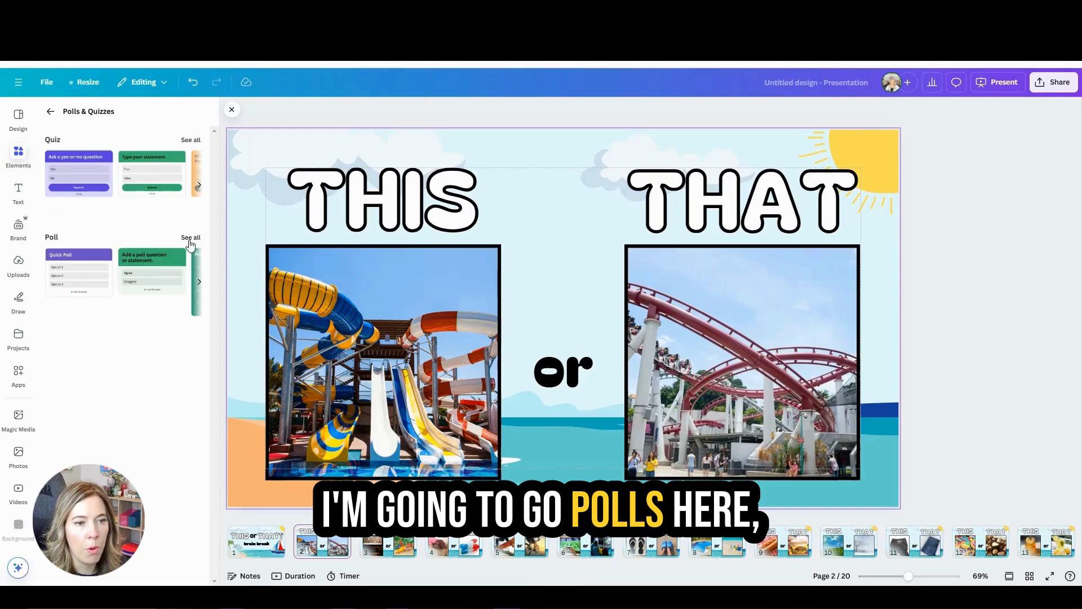
pyautogui.click(190, 239)
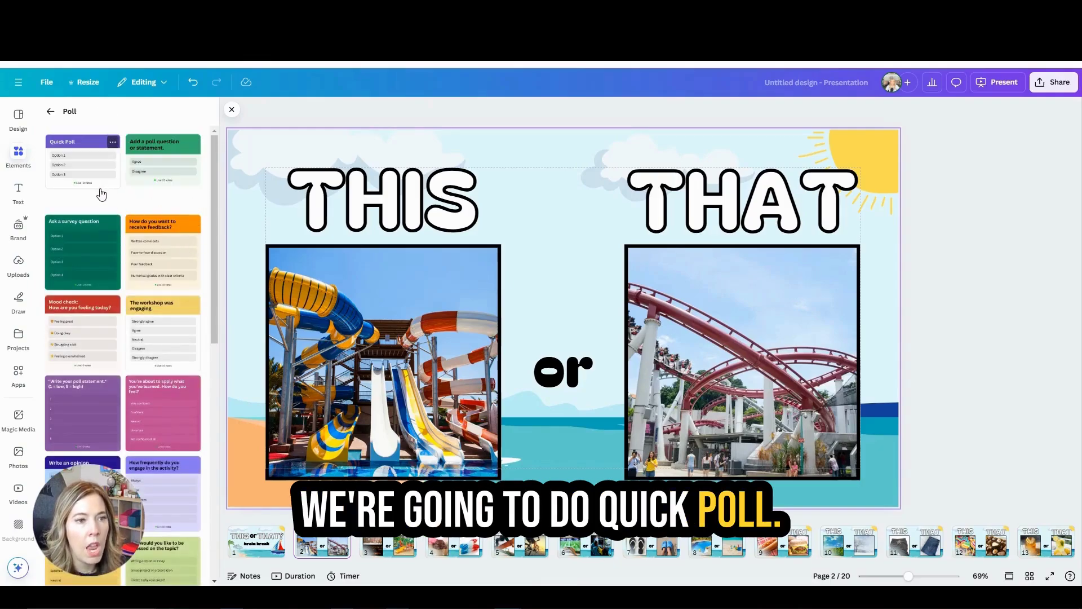
pyautogui.click(171, 153)
# - Shrink and centre the poll between the two photos and make its header yellow
pyautogui.moveTo(729, 206); pyautogui.dragTo(590, 300)
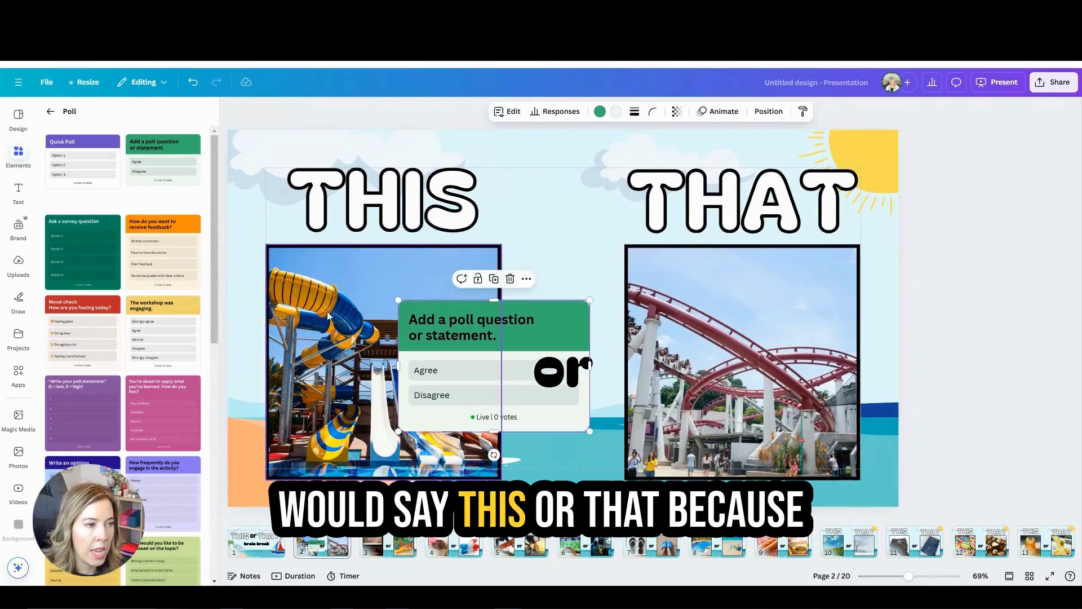
pyautogui.moveTo(510, 317); pyautogui.dragTo(586, 247)
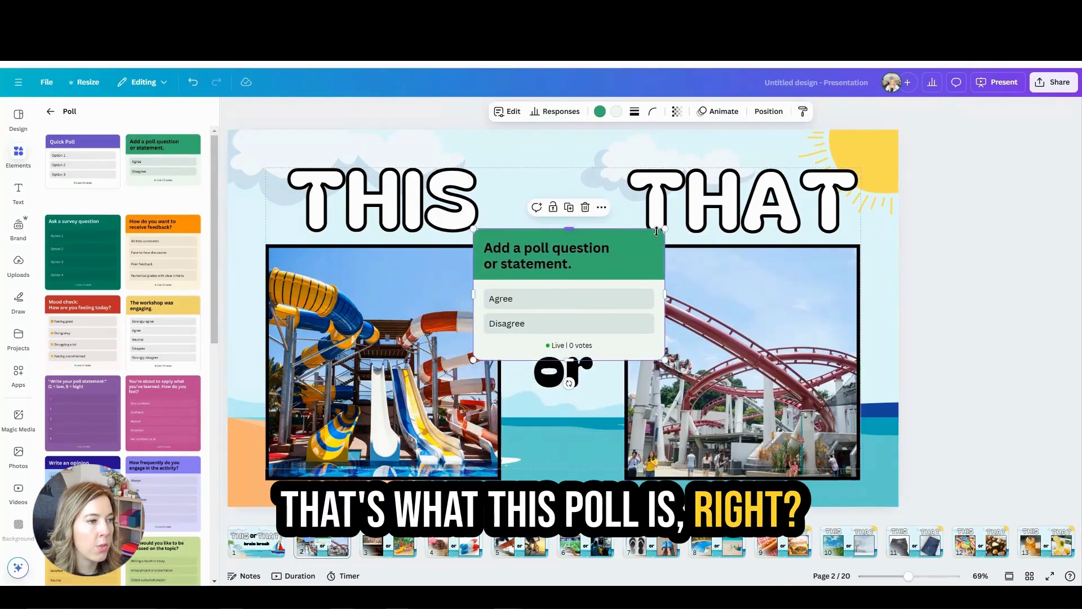
pyautogui.moveTo(666, 230); pyautogui.dragTo(614, 246)
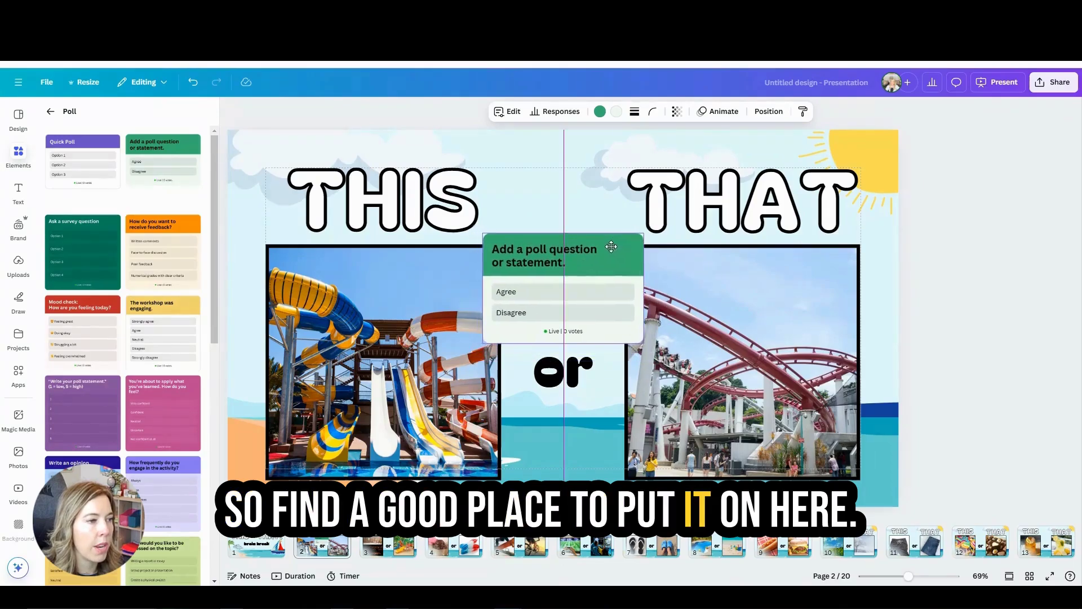
pyautogui.click(599, 111)
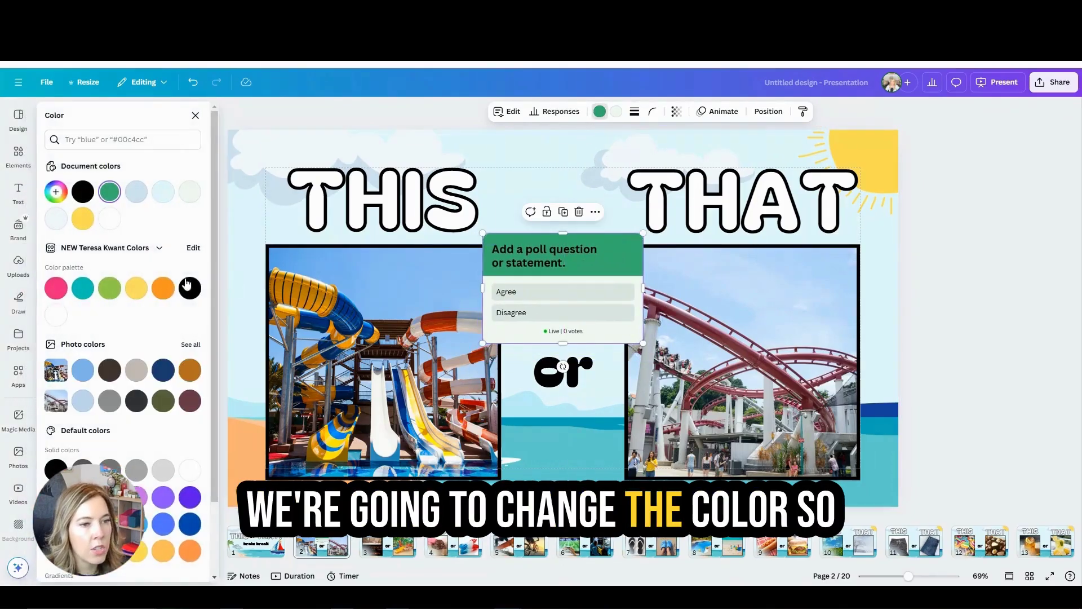
pyautogui.click(83, 370)
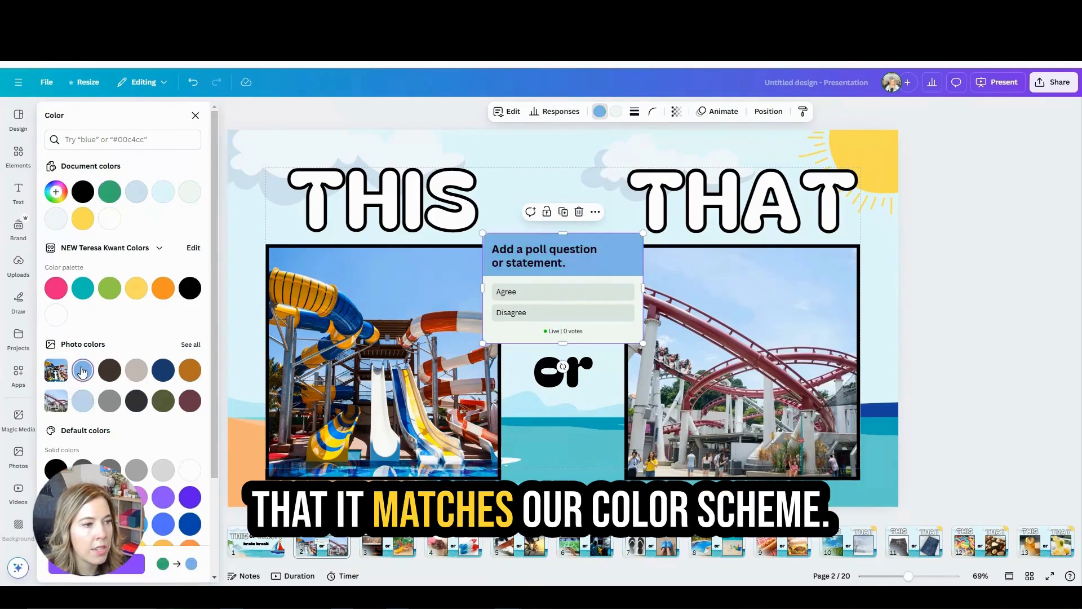
pyautogui.click(136, 288)
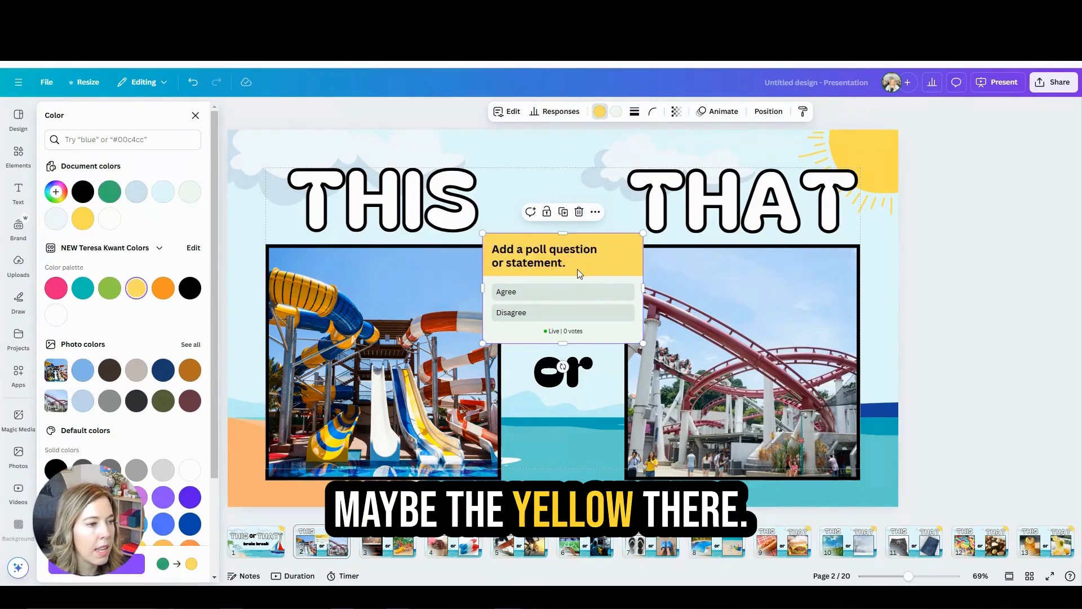
pyautogui.click(513, 112)
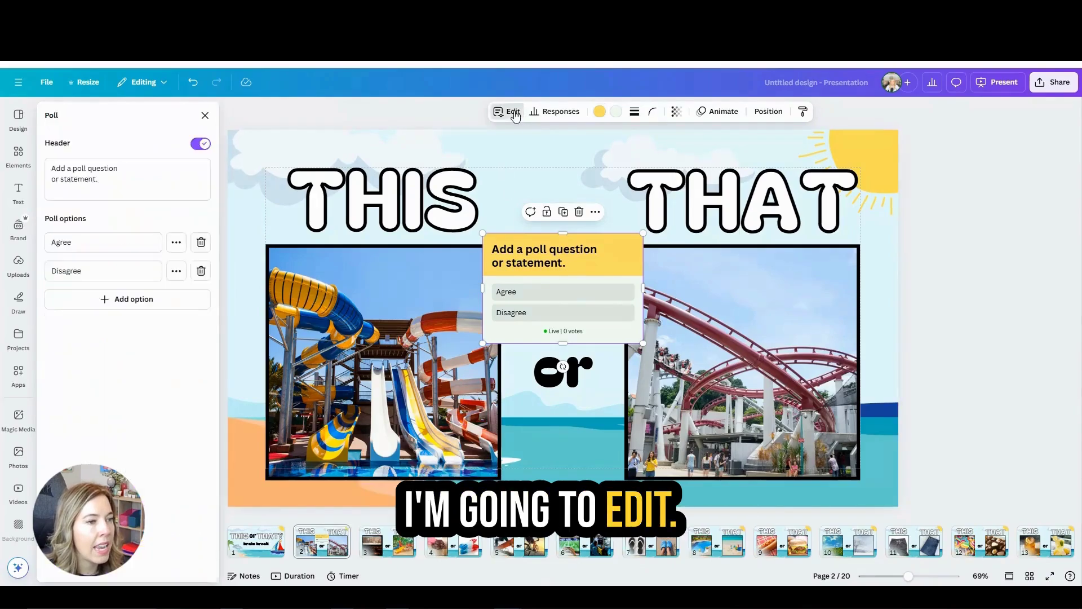
# - Remove the poll header and replace the options with This and That
pyautogui.tripleClick(112, 179)
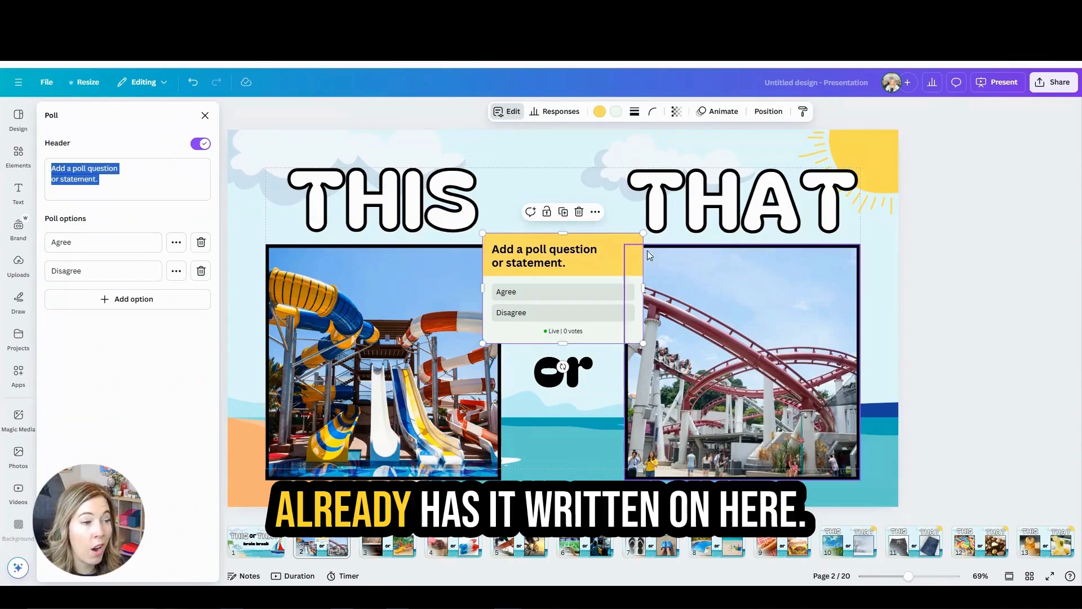
pyautogui.click(199, 144)
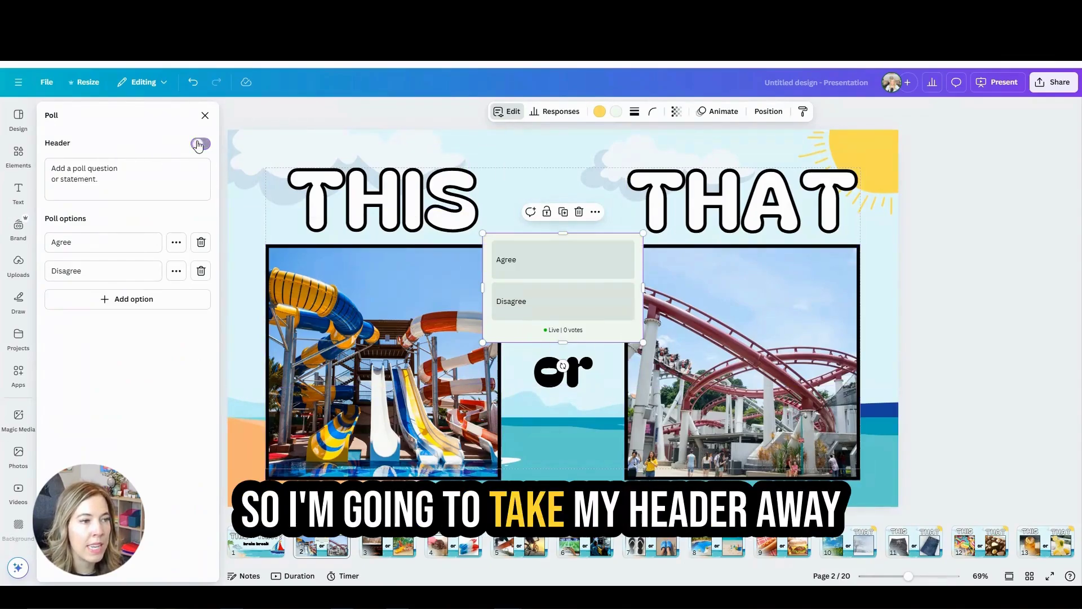
pyautogui.doubleClick(80, 247)
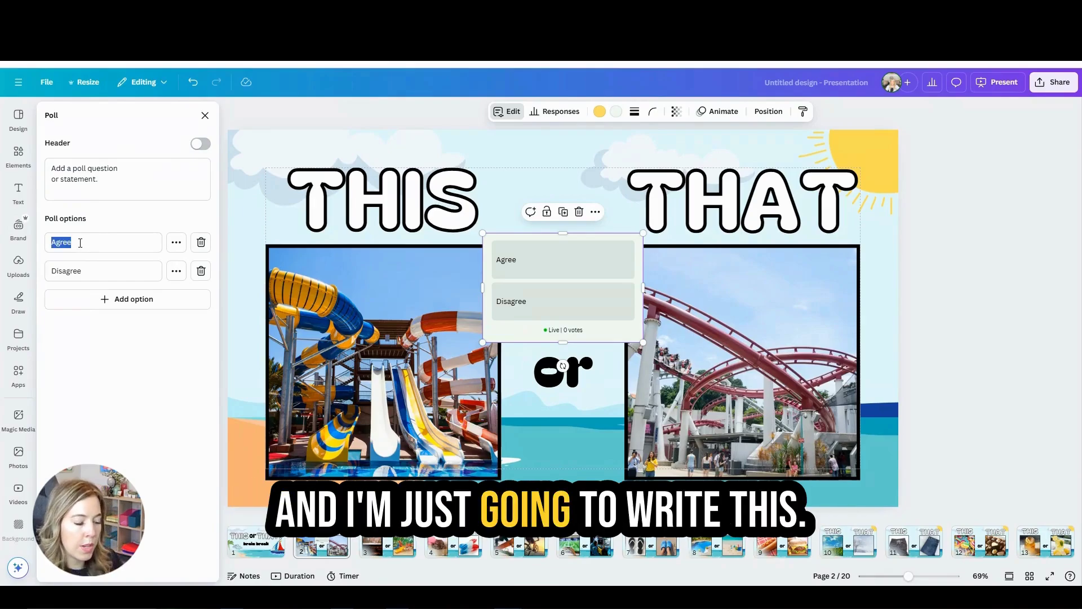
pyautogui.write('This')
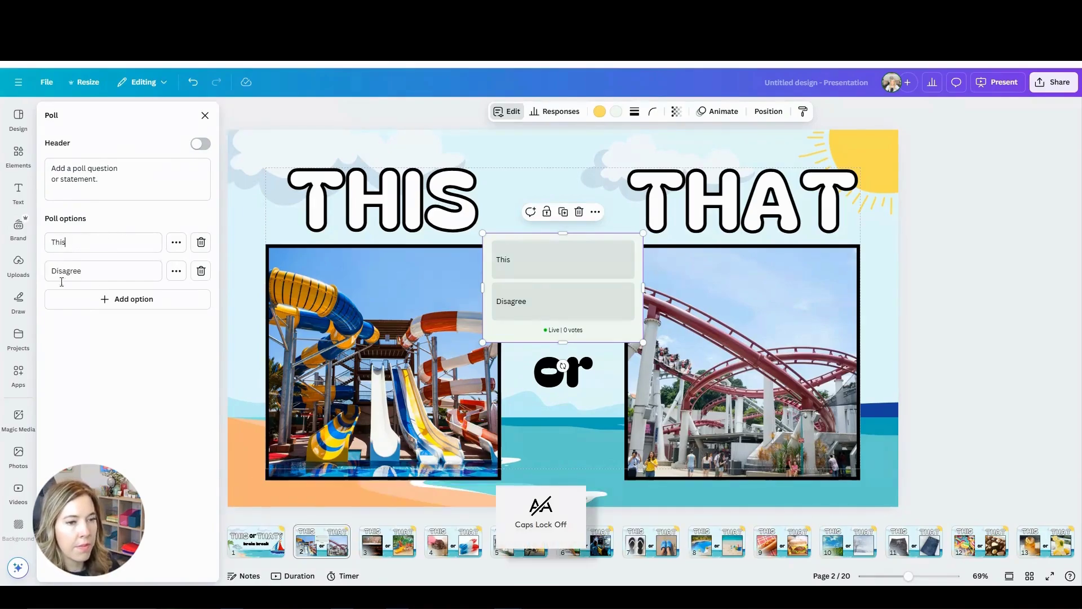
pyautogui.write('That')
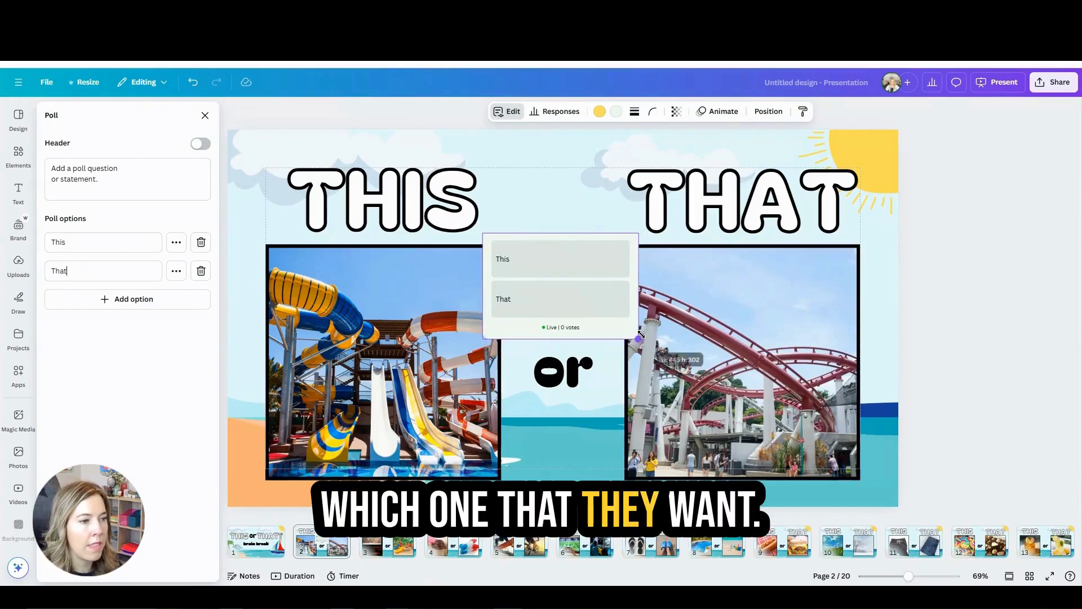
# - Make the whole poll yellow and nudge it slightly up and right
pyautogui.click(616, 112)
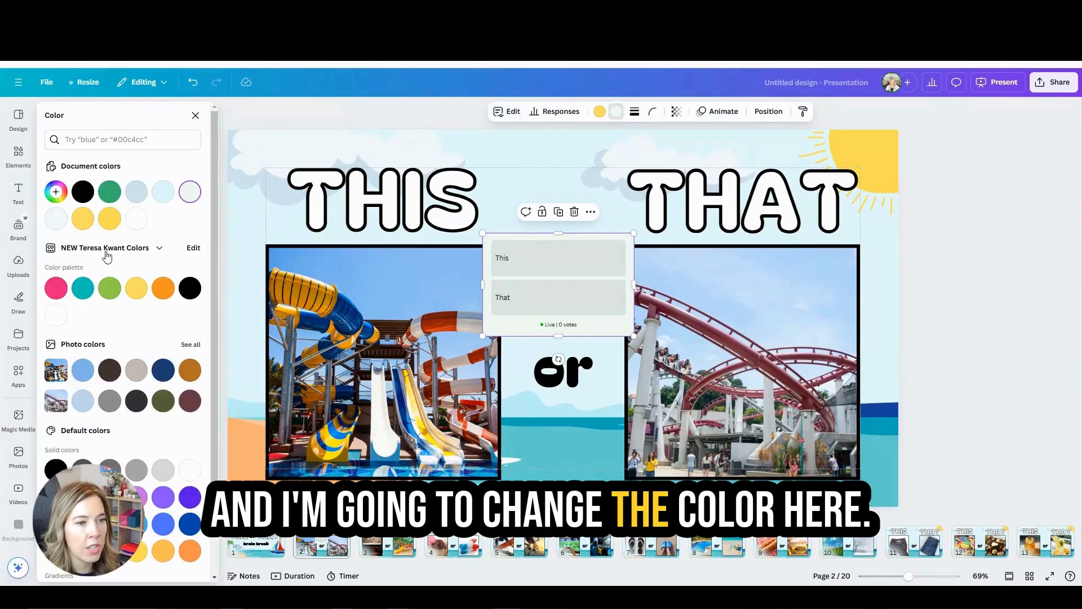
pyautogui.click(84, 218)
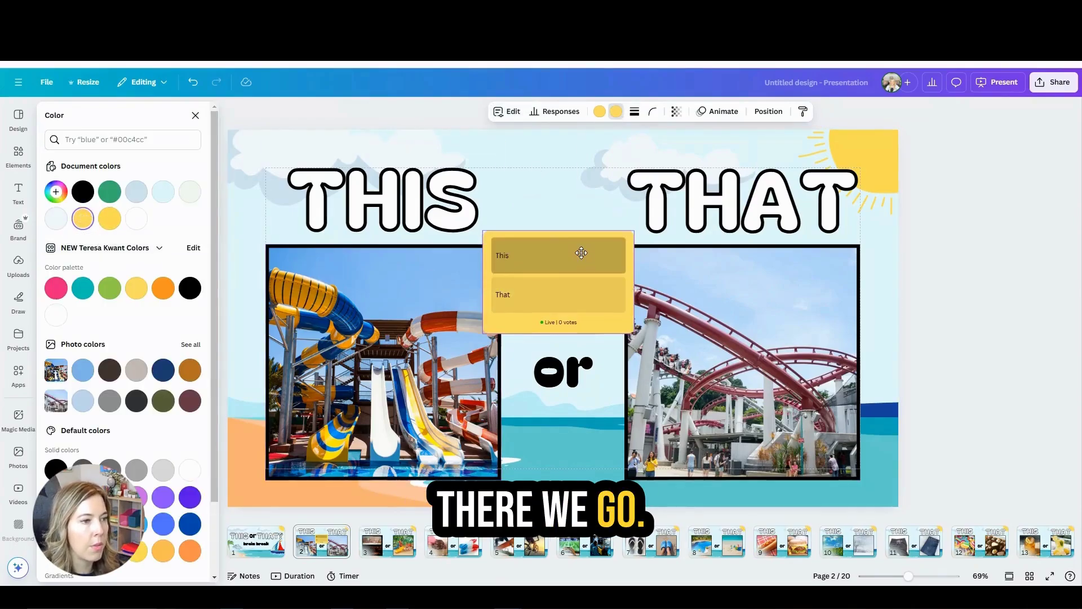
pyautogui.moveTo(581, 255); pyautogui.dragTo(585, 252)
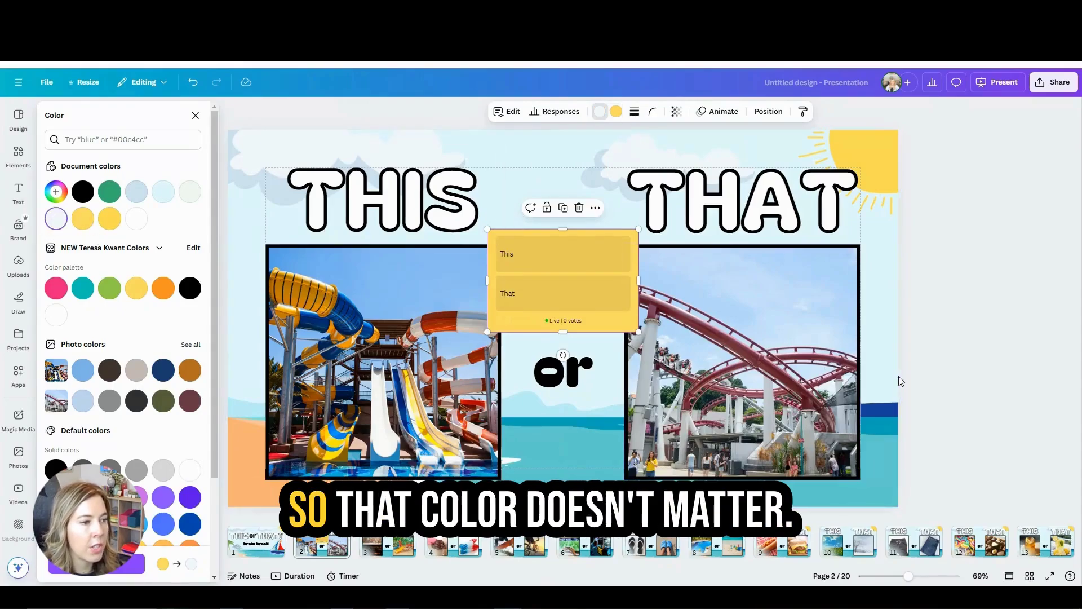
pyautogui.click(195, 115)
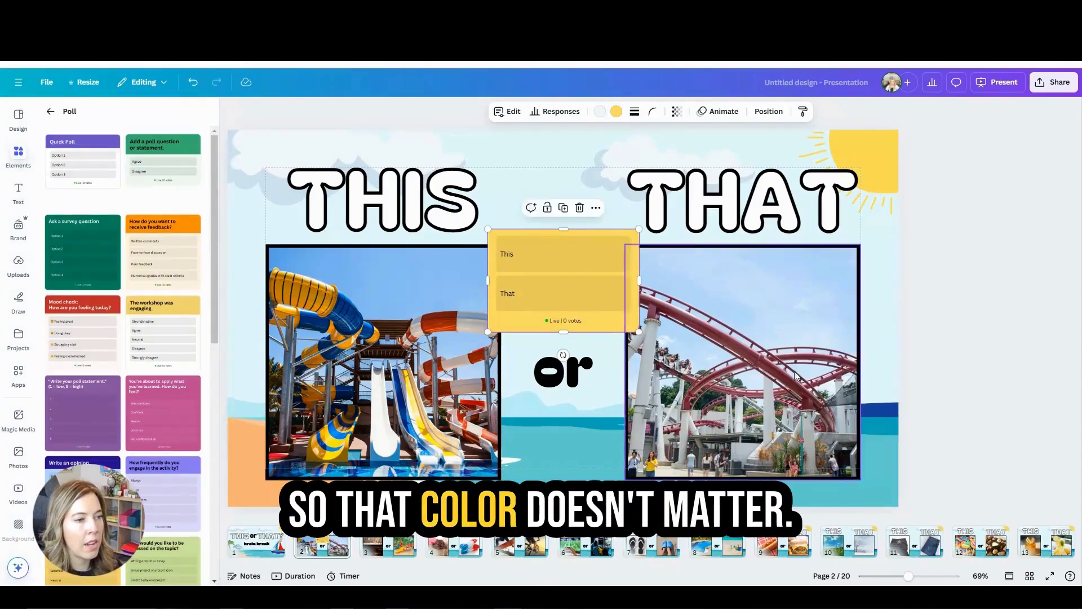
# - Copy the yellow poll and paste it onto slides 3 and 5
pyautogui.rightClick(488, 233)
pyautogui.click(515, 244)
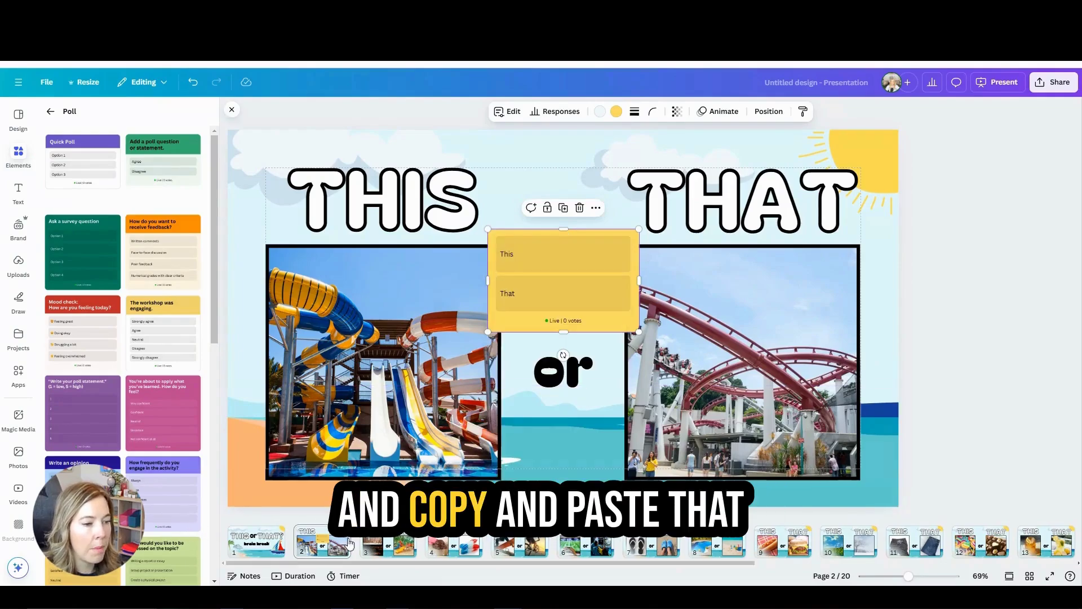
pyautogui.click(384, 543)
pyautogui.hotkey('ctrl', 'v')
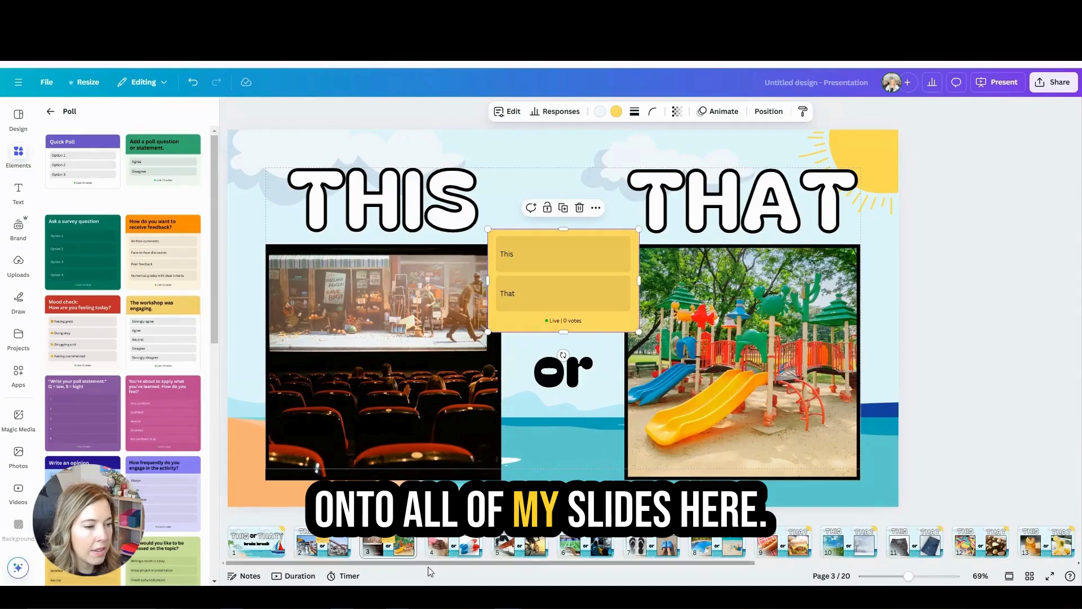
pyautogui.click(449, 545)
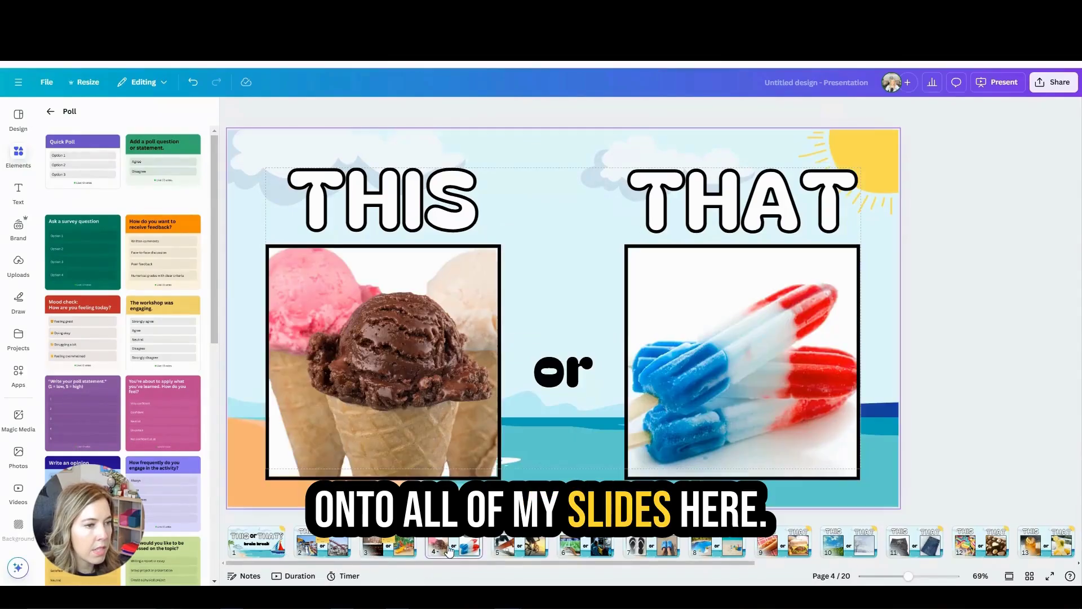
pyautogui.click(514, 543)
pyautogui.hotkey('ctrl', 'v')
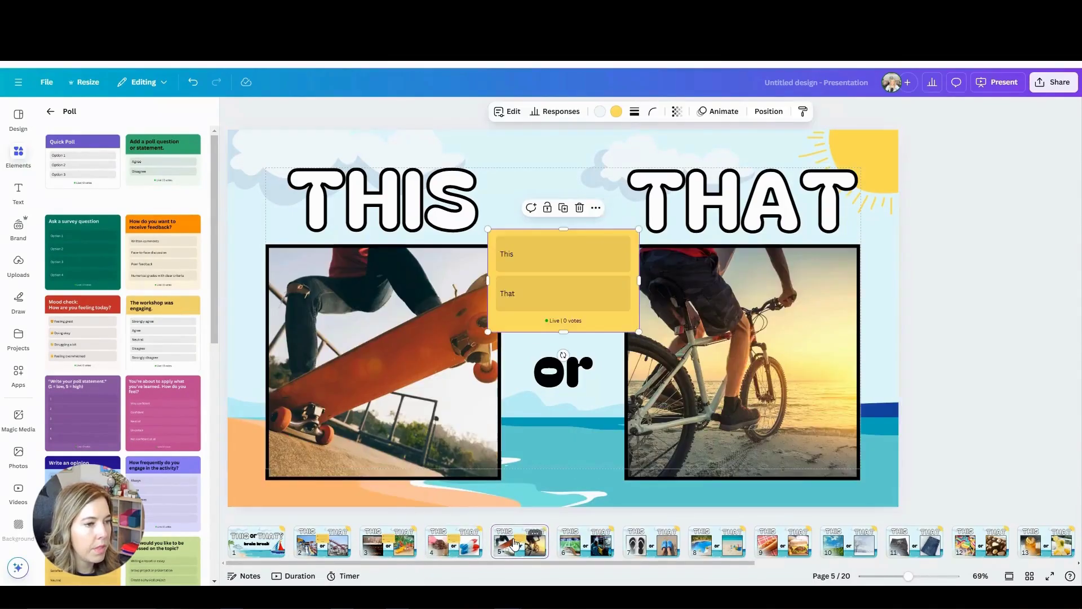
# - Paste the poll onto slides 6, 7 and 8
pyautogui.click(574, 541)
pyautogui.hotkey('ctrl', 'v')
pyautogui.click(642, 544)
pyautogui.hotkey('ctrl', 'v')
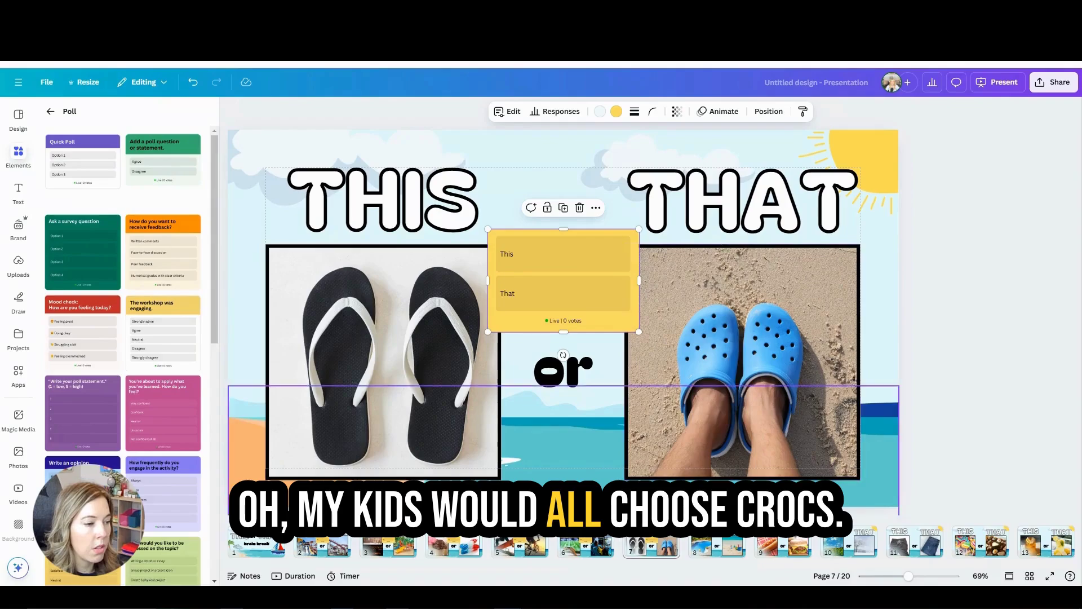
pyautogui.click(704, 545)
pyautogui.hotkey('ctrl', 'v')
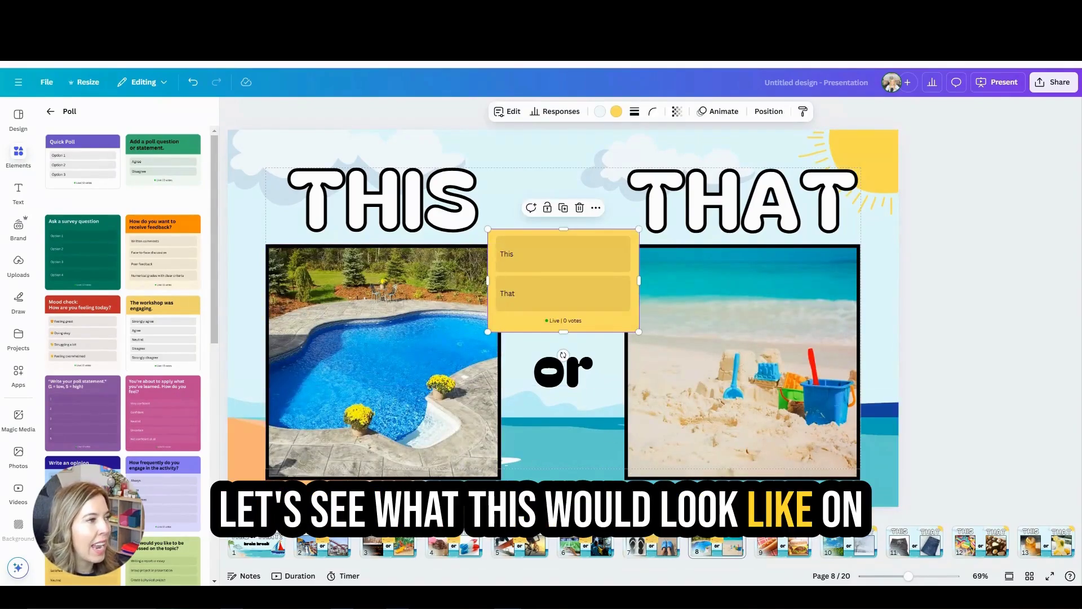
pyautogui.click(1058, 86)
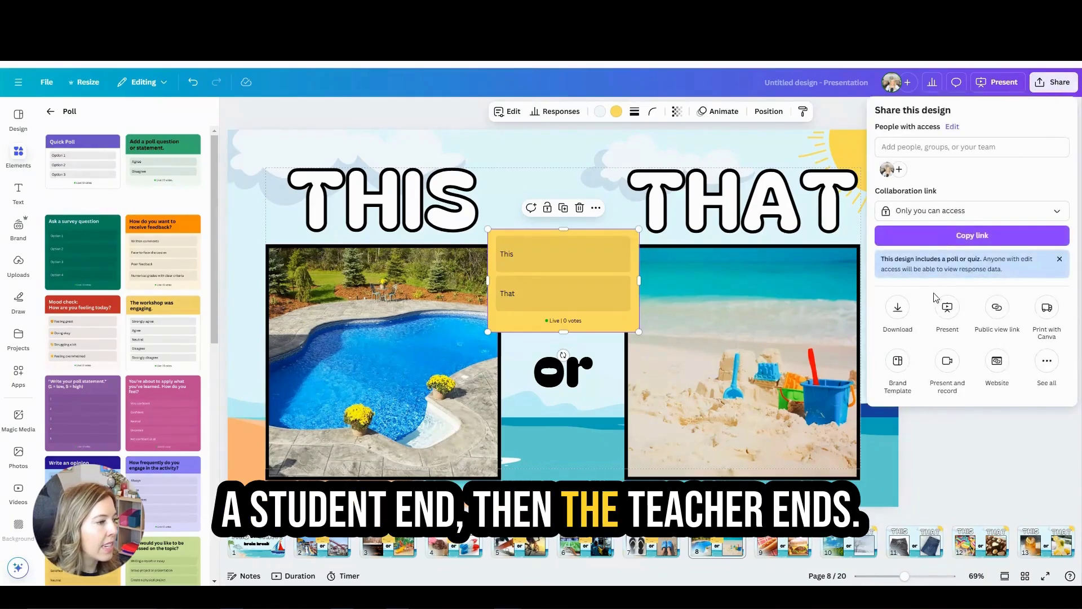
# - Create a public view link, copy it, and open a new browser tab
pyautogui.click(998, 308)
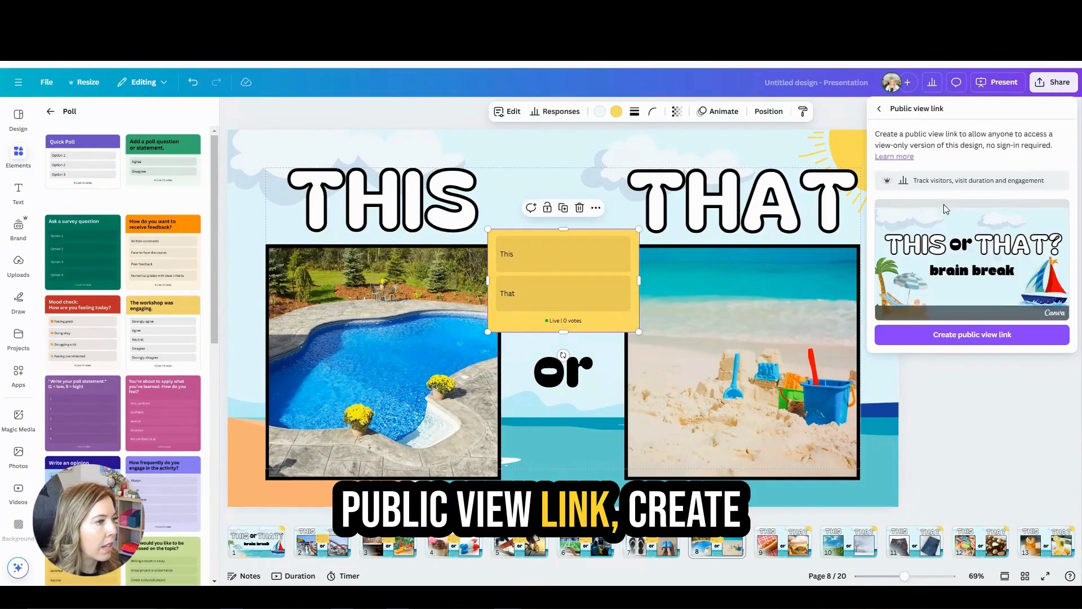
pyautogui.click(938, 338)
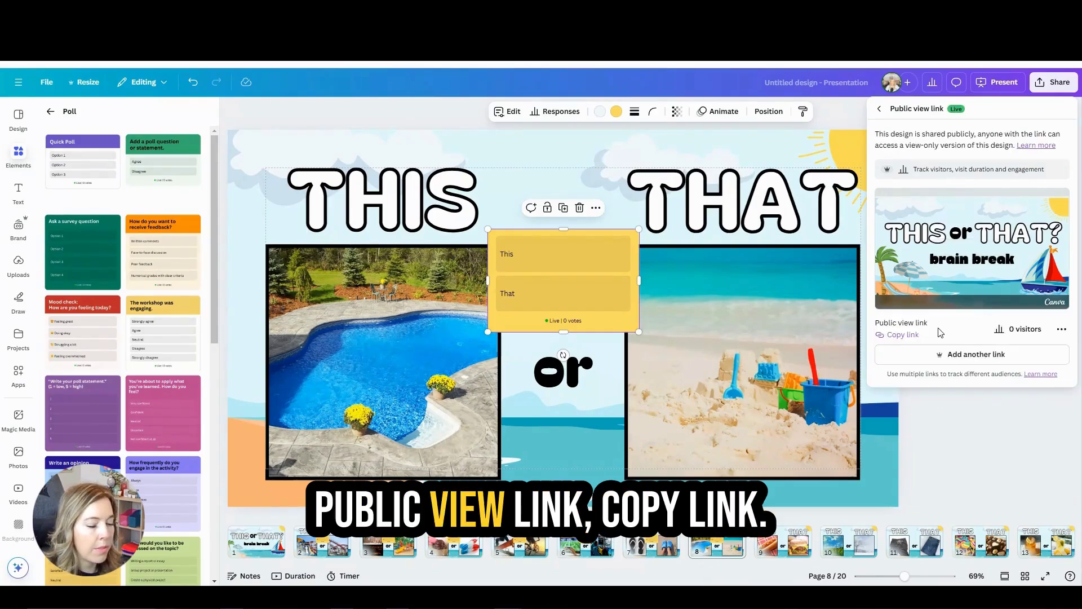
pyautogui.click(904, 334)
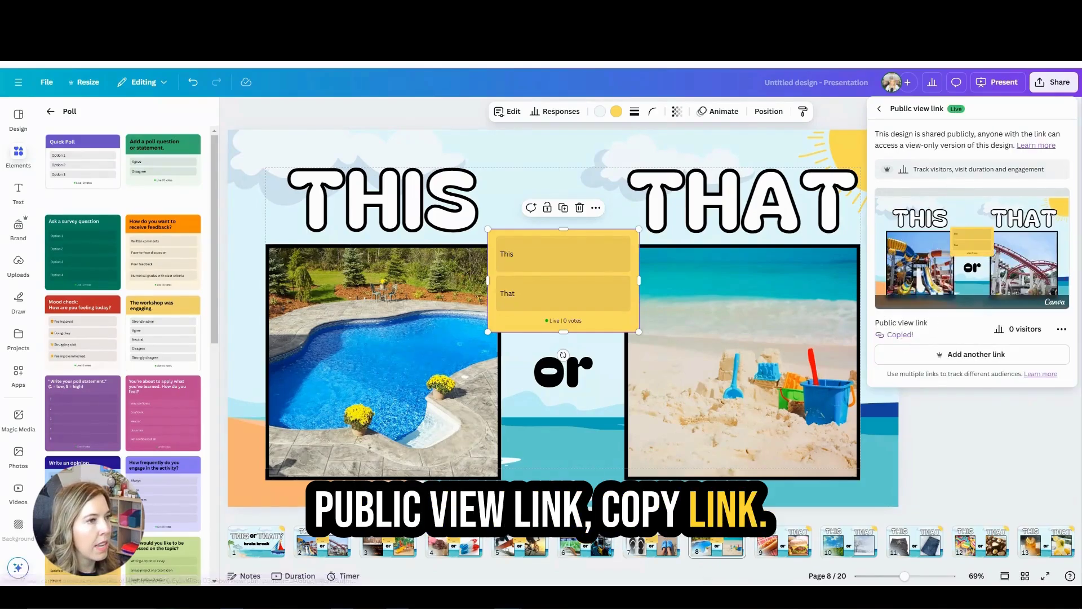
pyautogui.hotkey('ctrl', 't')
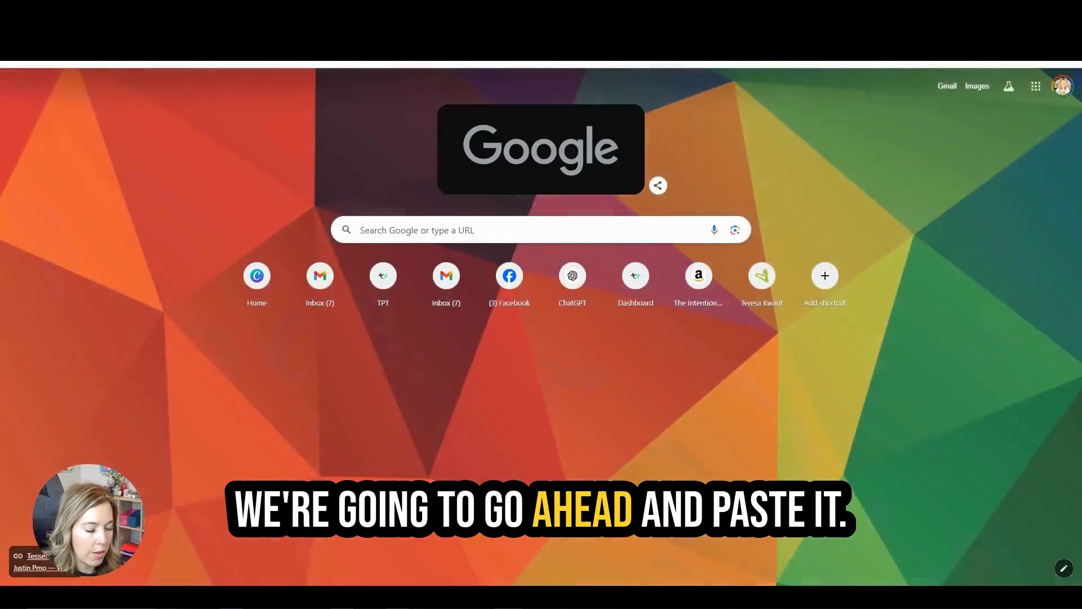
# - Load the pasted link and vote That on the waterslide versus rollercoaster poll
pyautogui.hotkey('ctrl', 'v')
pyautogui.press('Return')
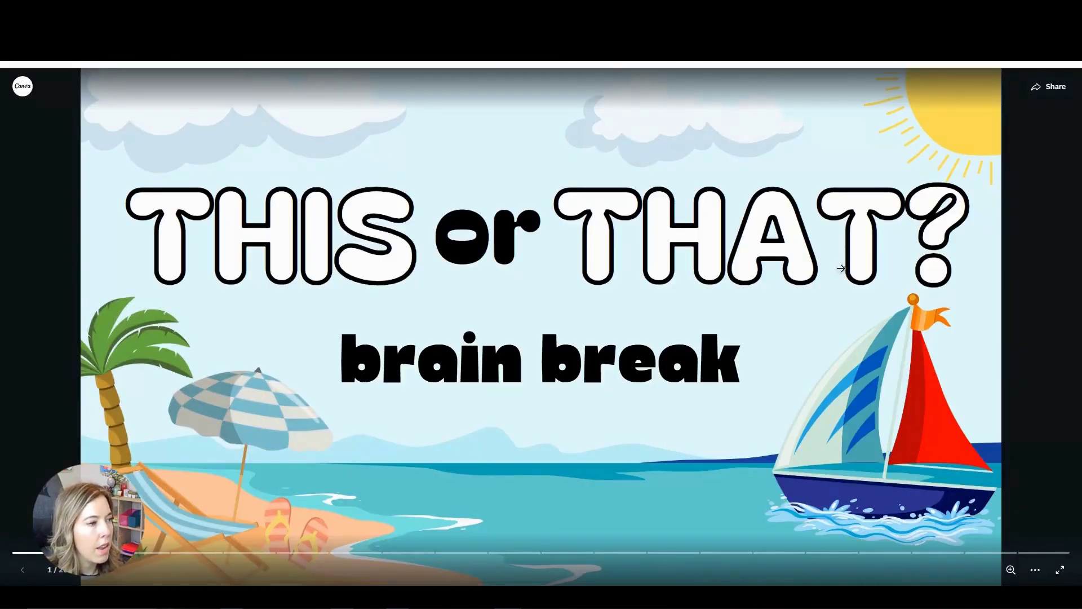
pyautogui.click(886, 262)
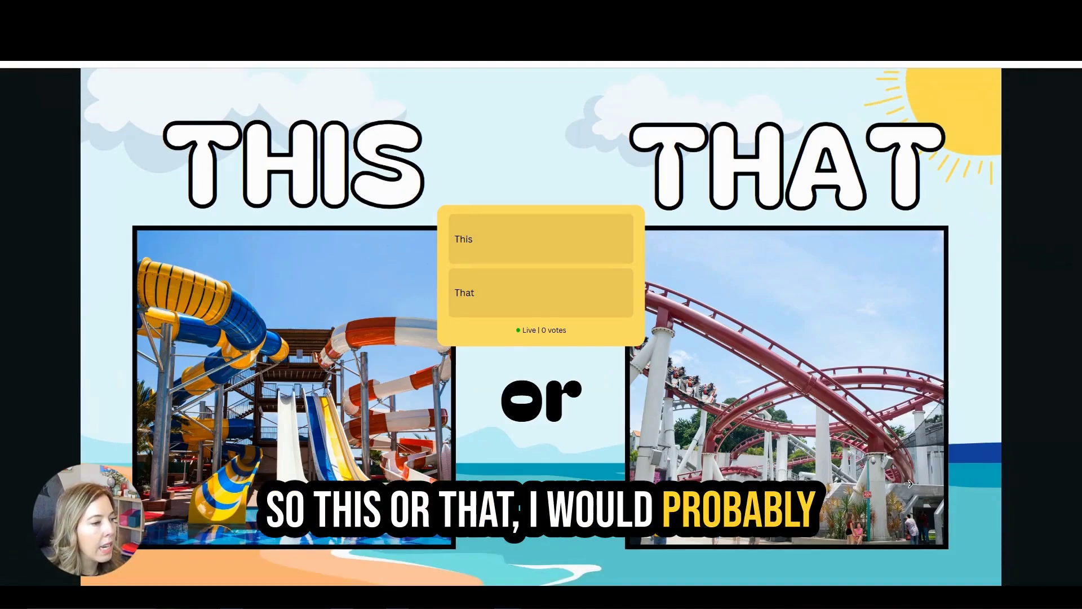
pyautogui.click(542, 303)
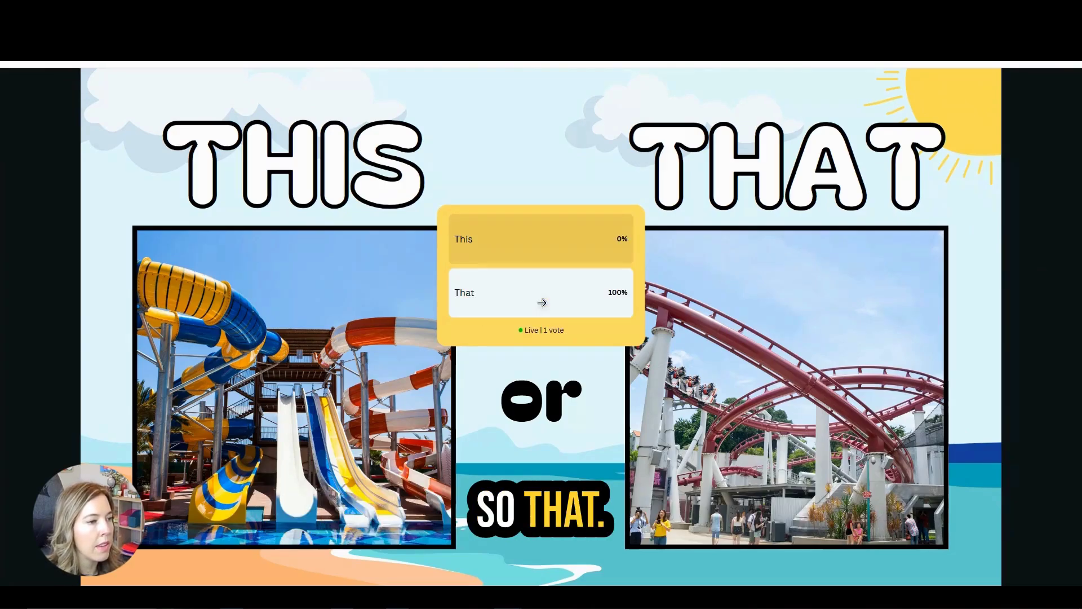
pyautogui.click(965, 407)
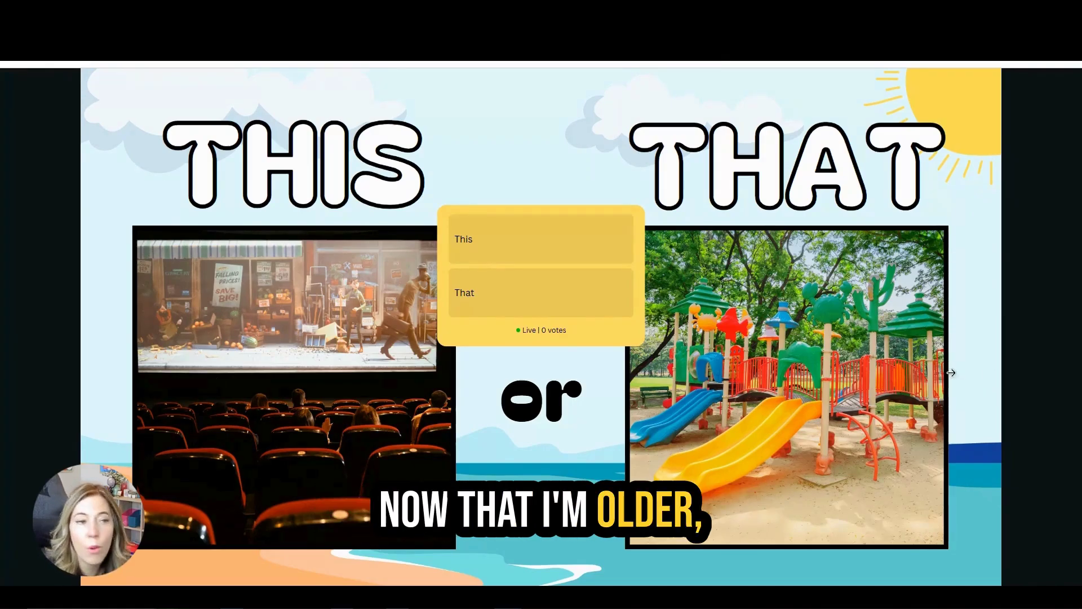
# - Vote This on cinema/playground, This on ice cream/popsicle, and That on skateboard/bike
pyautogui.click(479, 223)
pyautogui.press('Right')
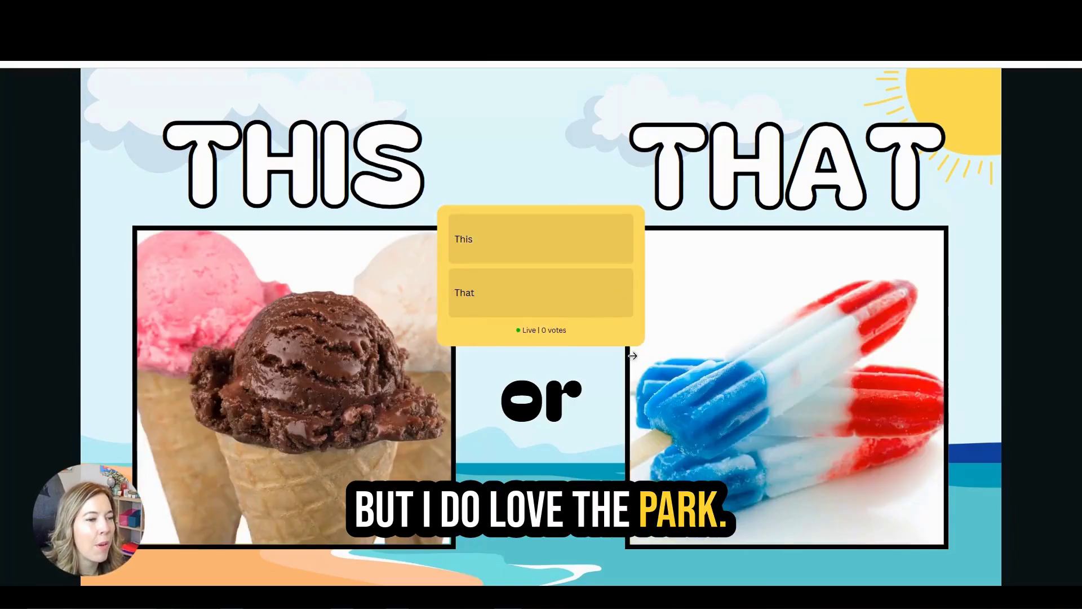
pyautogui.click(489, 231)
pyautogui.press('Right')
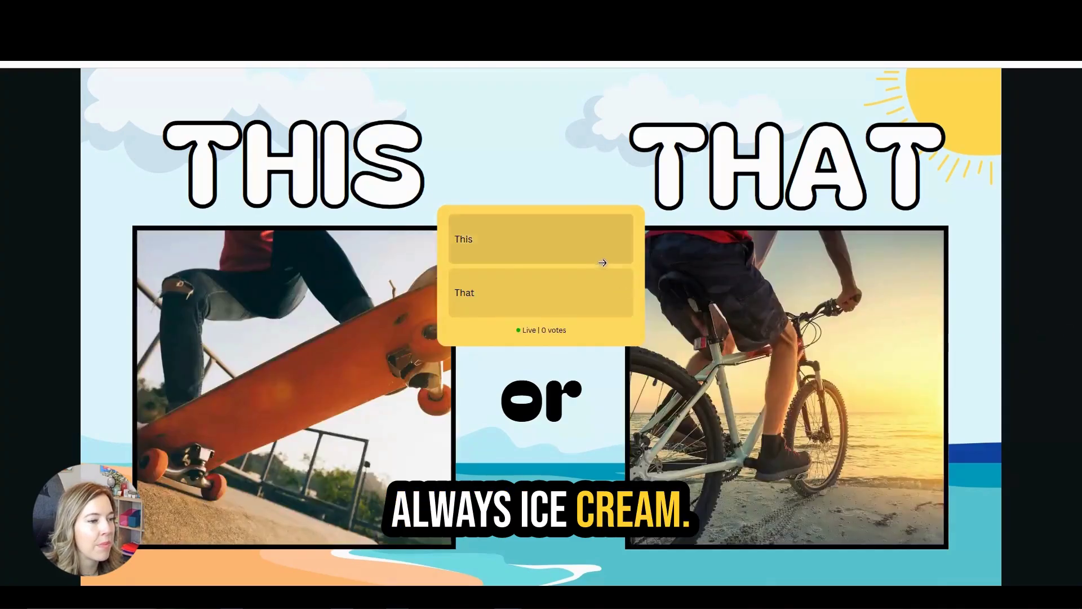
pyautogui.click(586, 312)
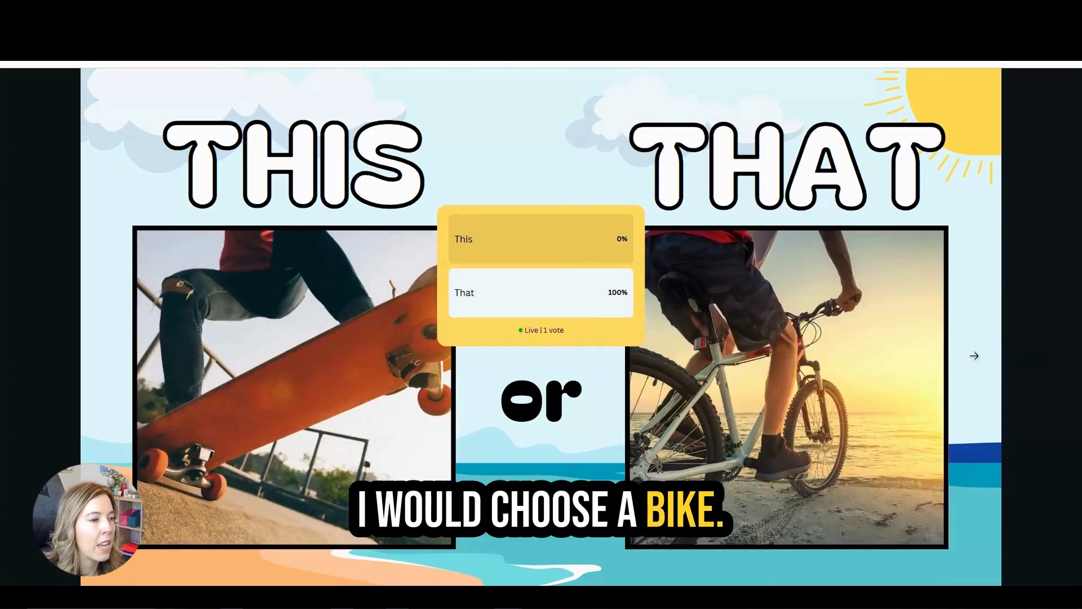
pyautogui.click(974, 356)
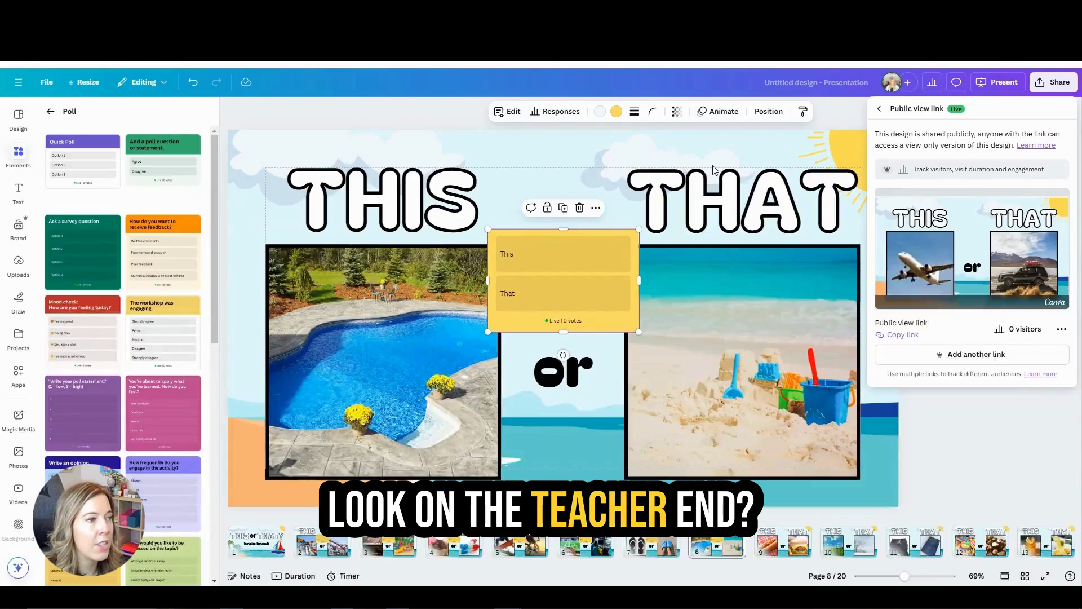
# - Back in the editor, show the responses collected by the slide 2 poll
pyautogui.press('Escape')
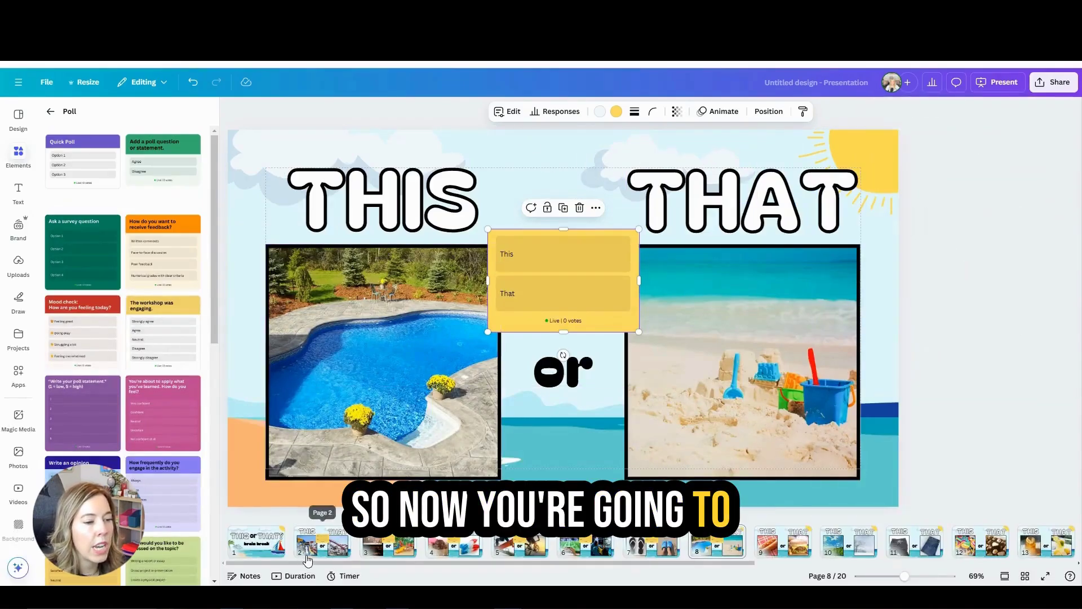
pyautogui.click(327, 545)
pyautogui.click(535, 243)
pyautogui.click(558, 111)
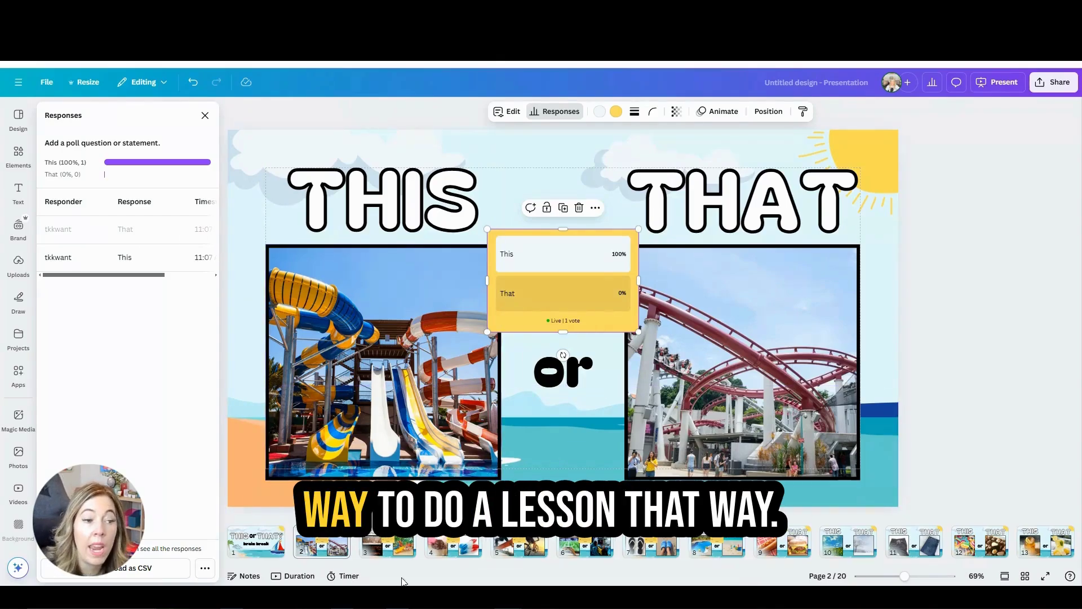
# - Browse through the following slides and the title slide, ending back on slide 2
pyautogui.click(381, 546)
pyautogui.press('Right')
pyautogui.press('Right')
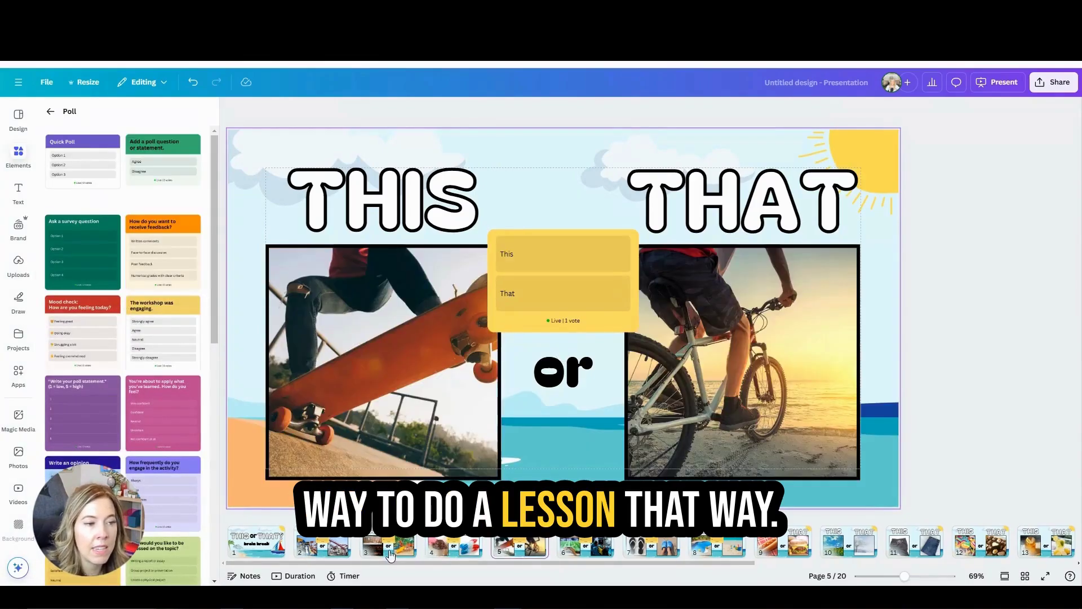
pyautogui.click(278, 540)
pyautogui.click(333, 548)
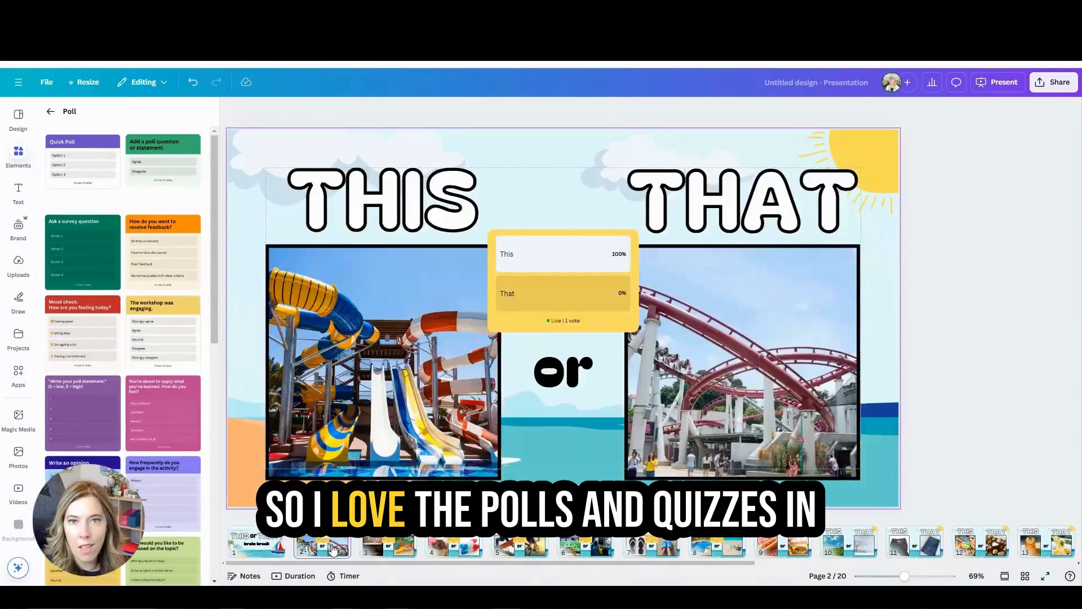